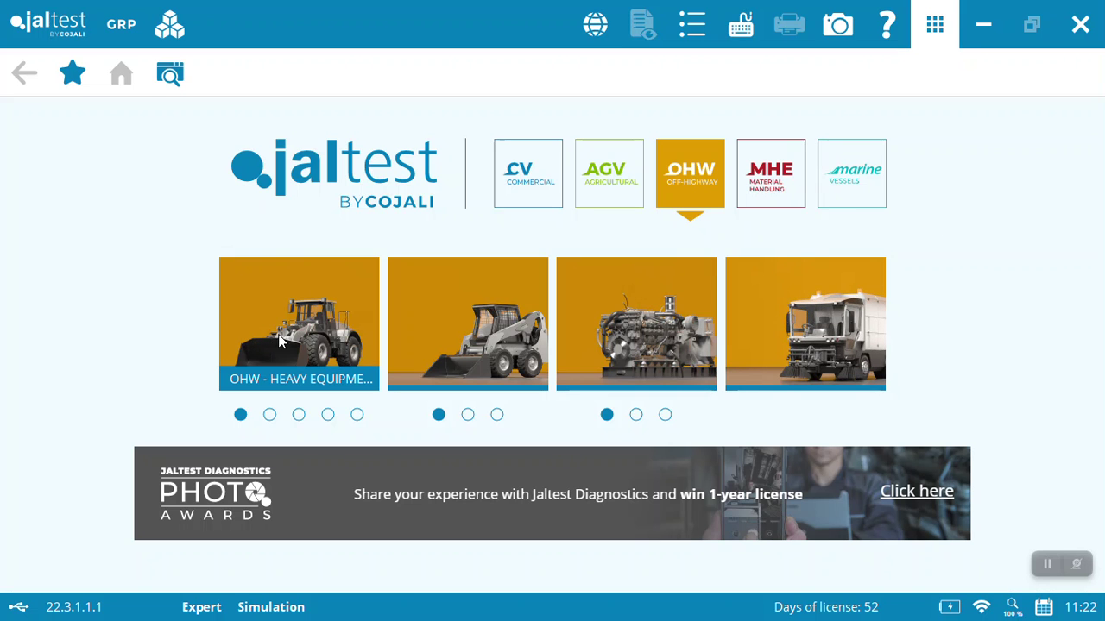
Open the OHW - Heavy Equipment brand selection page from the home screen
{"action": "left_click", "coordinate": [279, 333]}
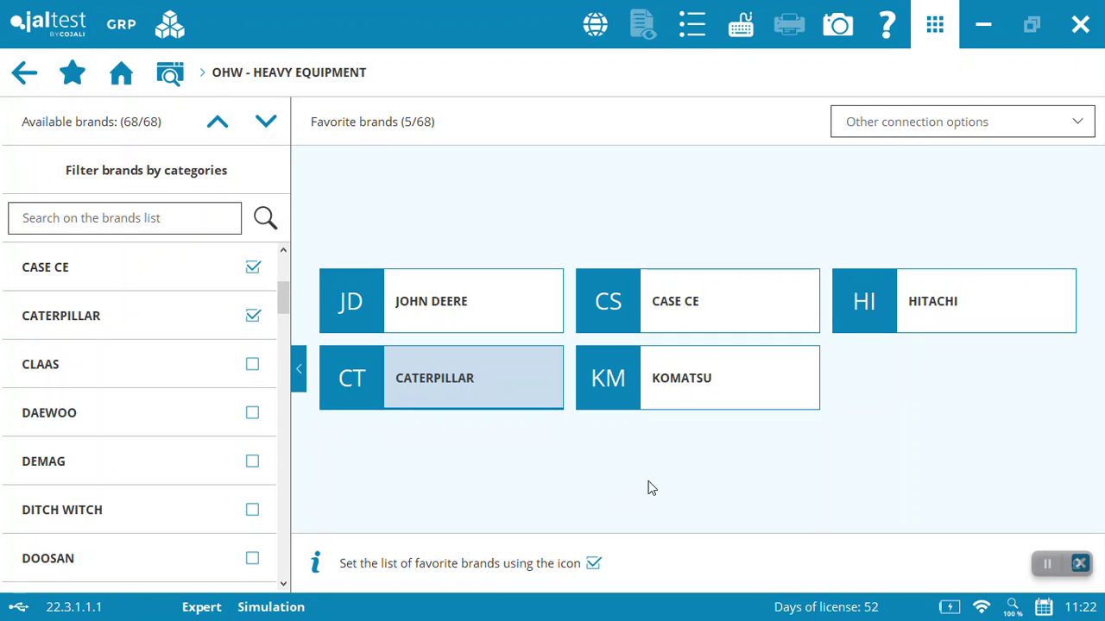
Open Hitachi's models, filter to the ZX Series family and choose ZX200-6 Series
{"action": "left_click", "coordinate": [960, 296]}
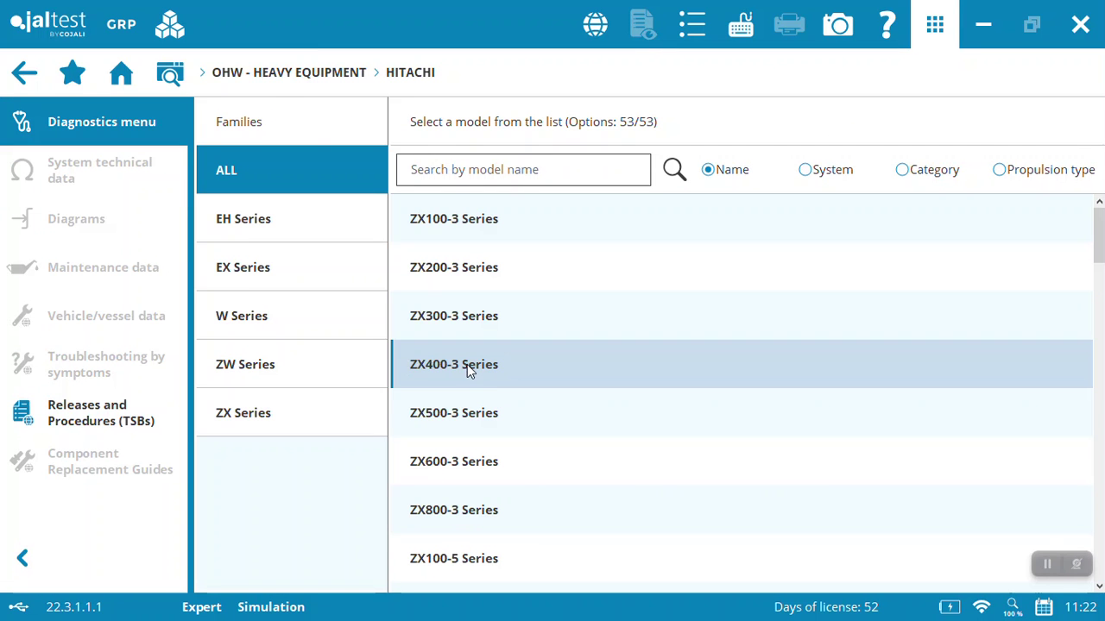
{"action": "scroll", "coordinate": [1099, 490], "scroll_direction": "down", "scroll_amount": 10}
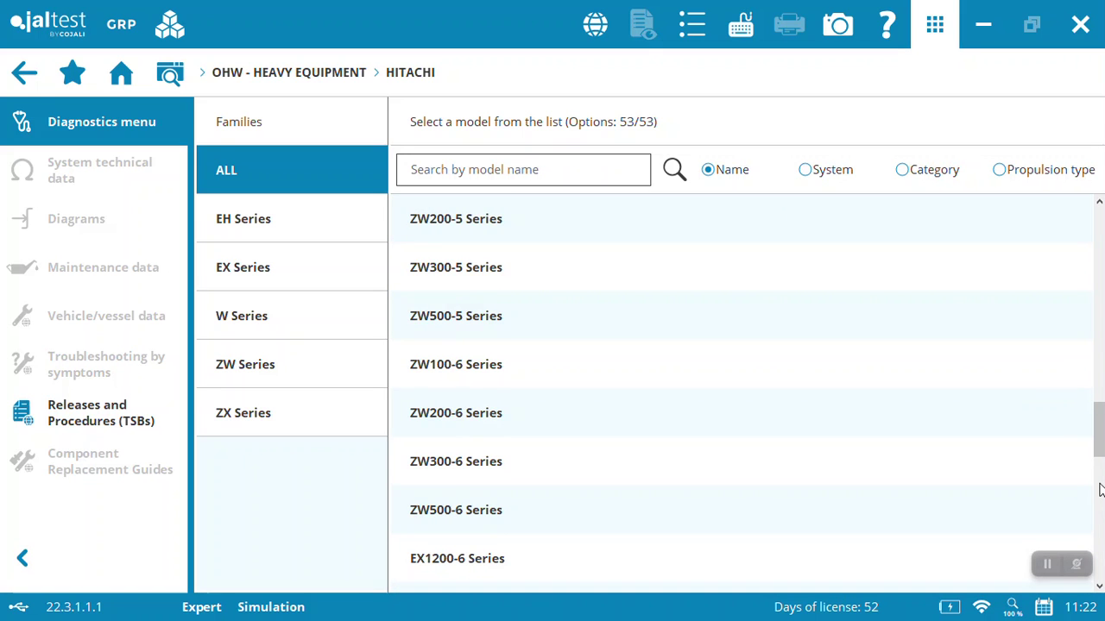
{"action": "scroll", "coordinate": [1099, 490], "scroll_direction": "down", "scroll_amount": 3}
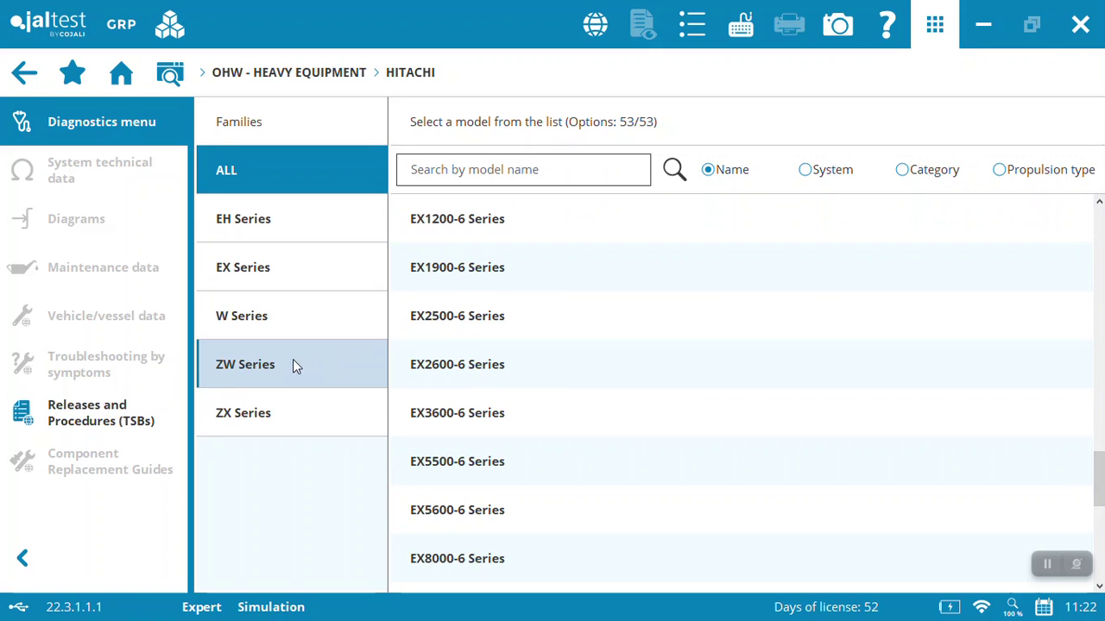
{"action": "left_click", "coordinate": [272, 412]}
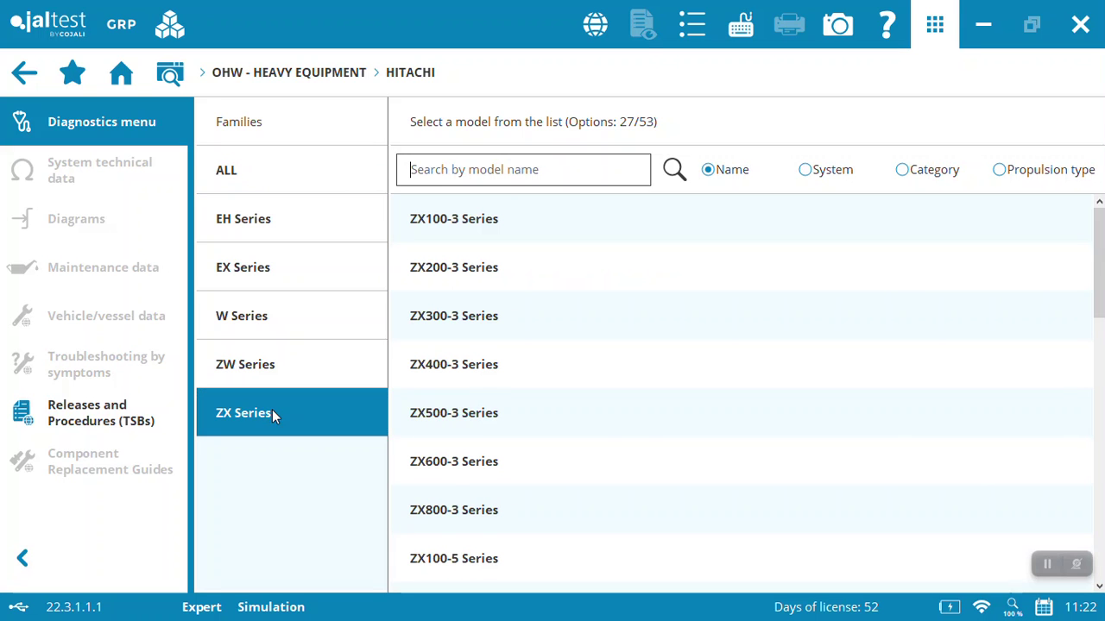
{"action": "scroll", "coordinate": [1103, 490], "scroll_direction": "down", "scroll_amount": 3}
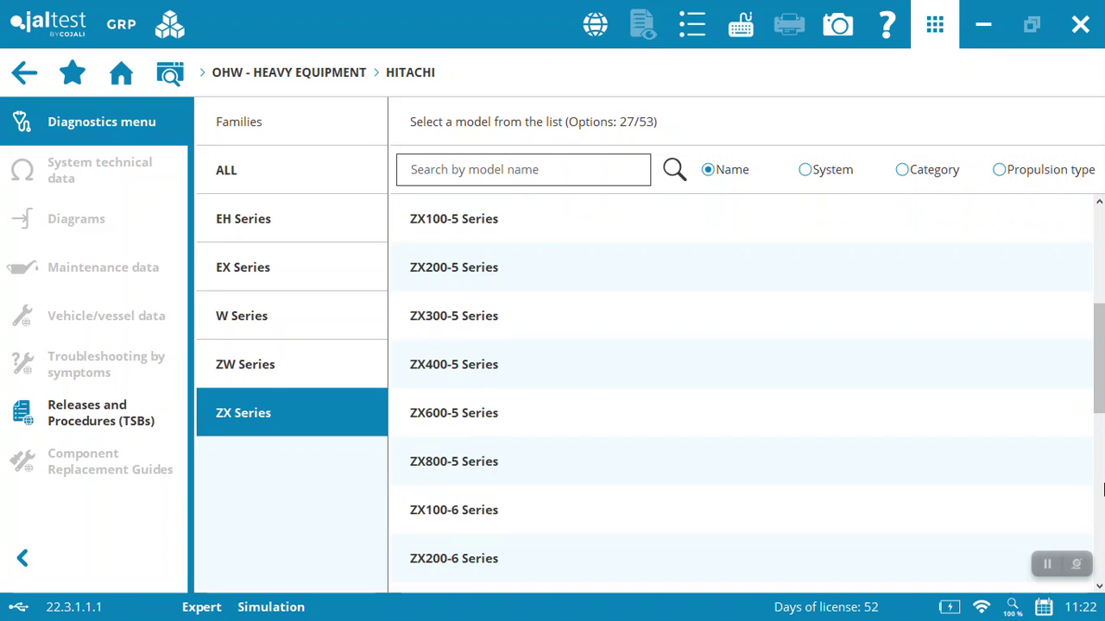
{"action": "scroll", "coordinate": [1103, 489], "scroll_direction": "down", "scroll_amount": 3}
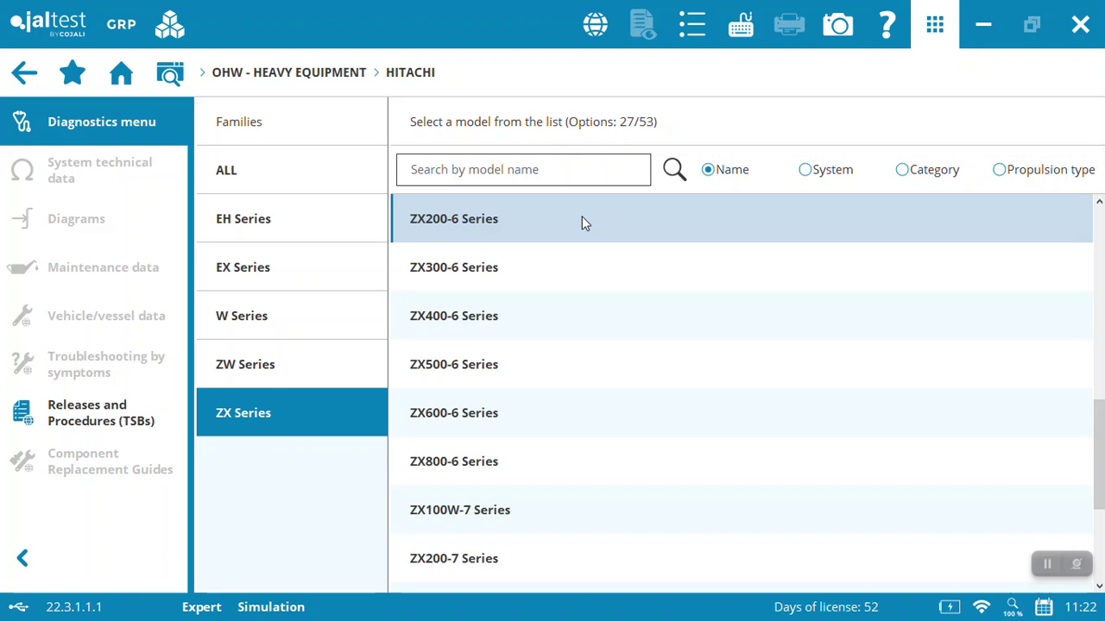
{"action": "left_click", "coordinate": [581, 221]}
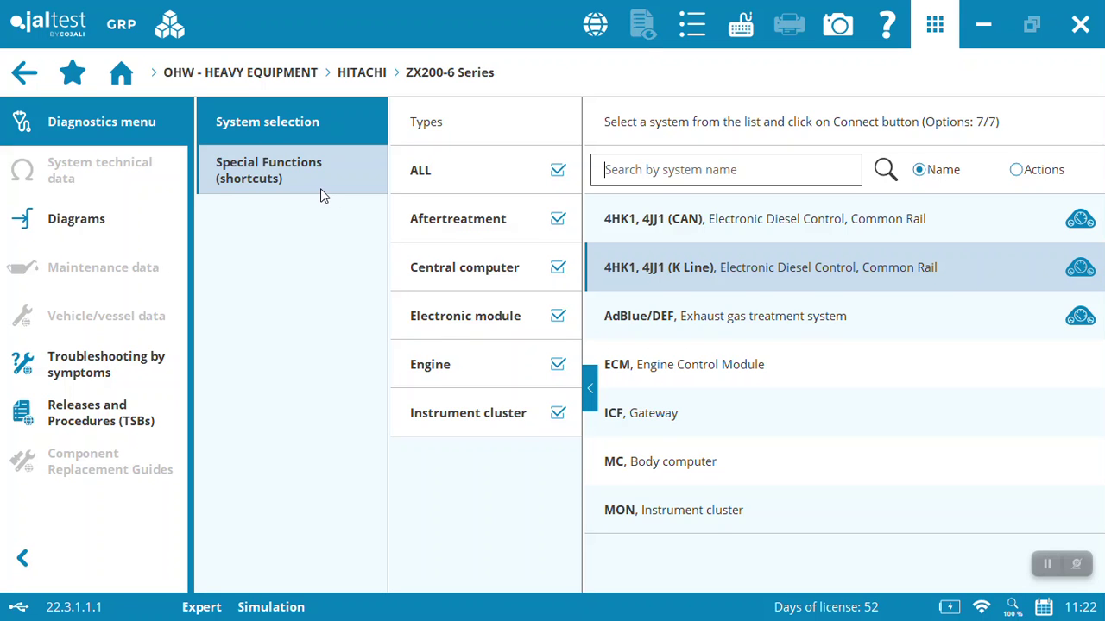
Browse the 16 ZX200-6 special-function shortcuts and pick Implement configuration 1
{"action": "left_click", "coordinate": [320, 195]}
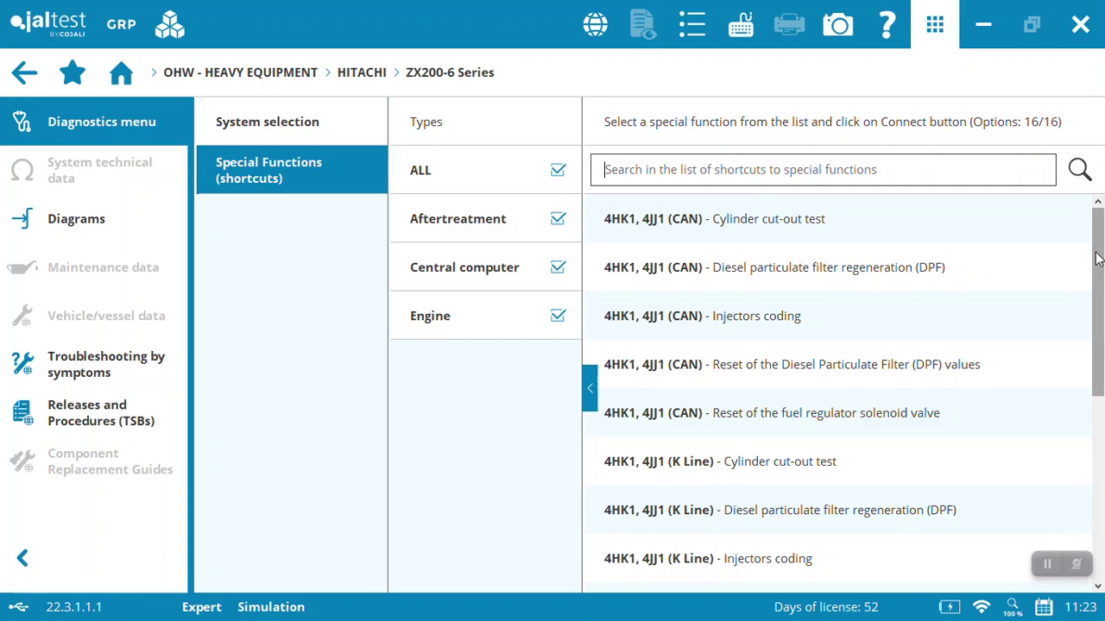
{"action": "mouse_move", "coordinate": [1098, 259]}
{"action": "left_mouse_down"}
{"action": "mouse_move", "coordinate": [1098, 274]}
{"action": "mouse_move", "coordinate": [1098, 255]}
{"action": "left_mouse_up"}
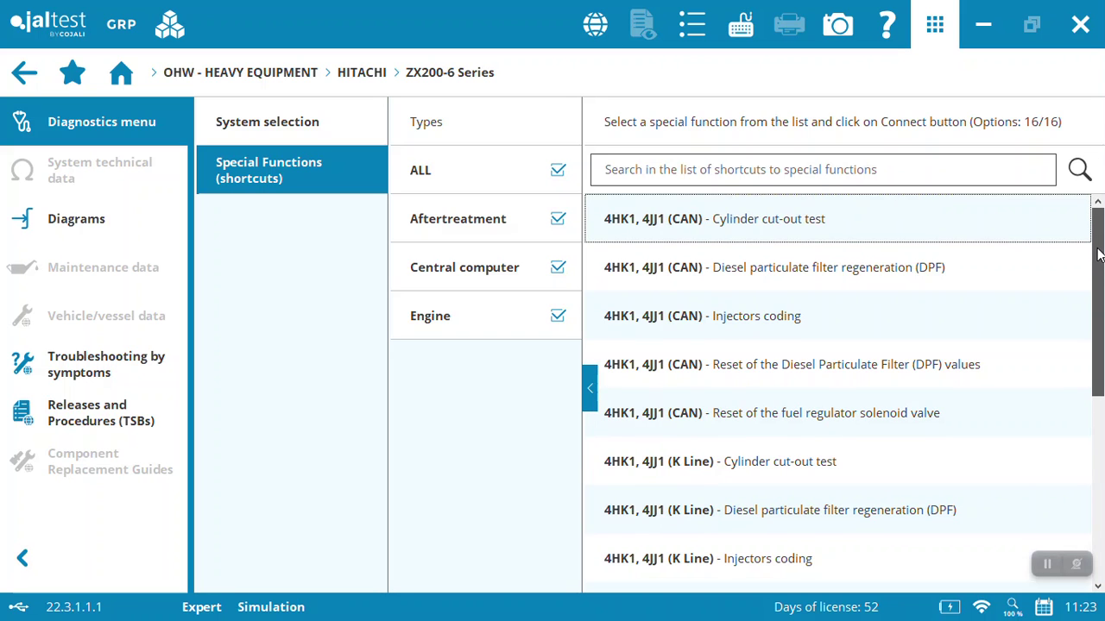
{"action": "left_click_drag", "start_coordinate": [1098, 261], "coordinate": [1098, 270]}
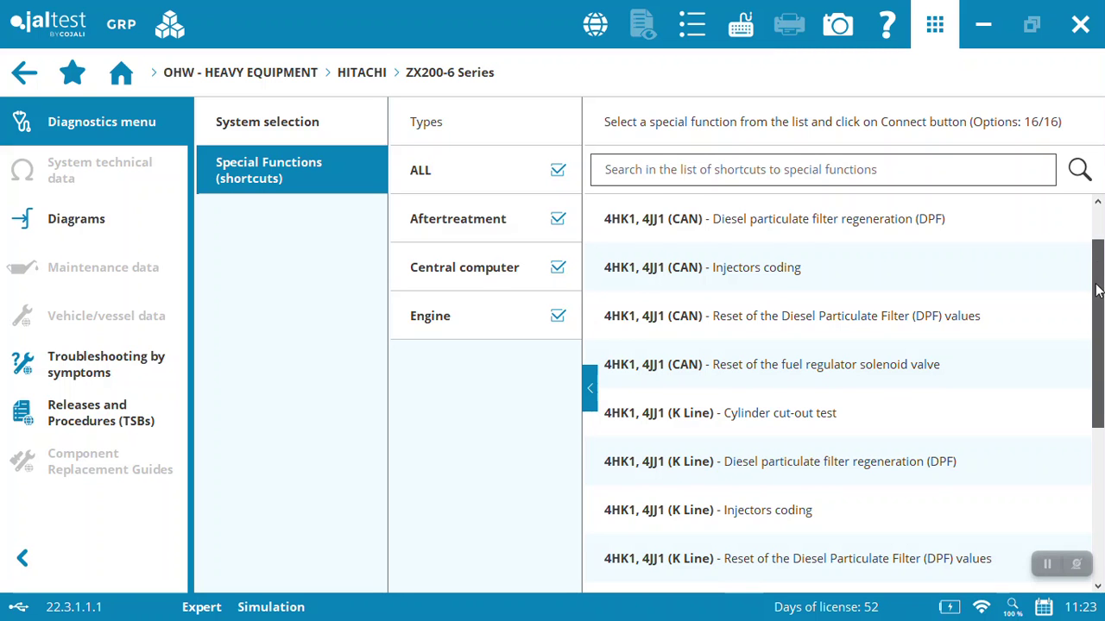
{"action": "left_click_drag", "start_coordinate": [1098, 269], "coordinate": [1074, 452]}
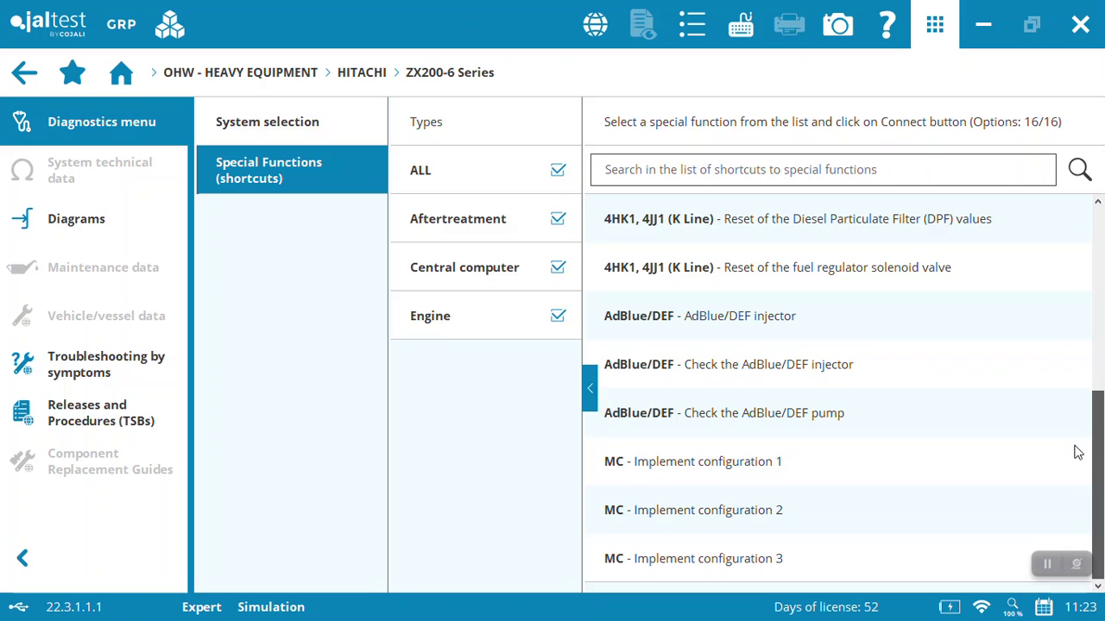
{"action": "left_click", "coordinate": [1076, 453]}
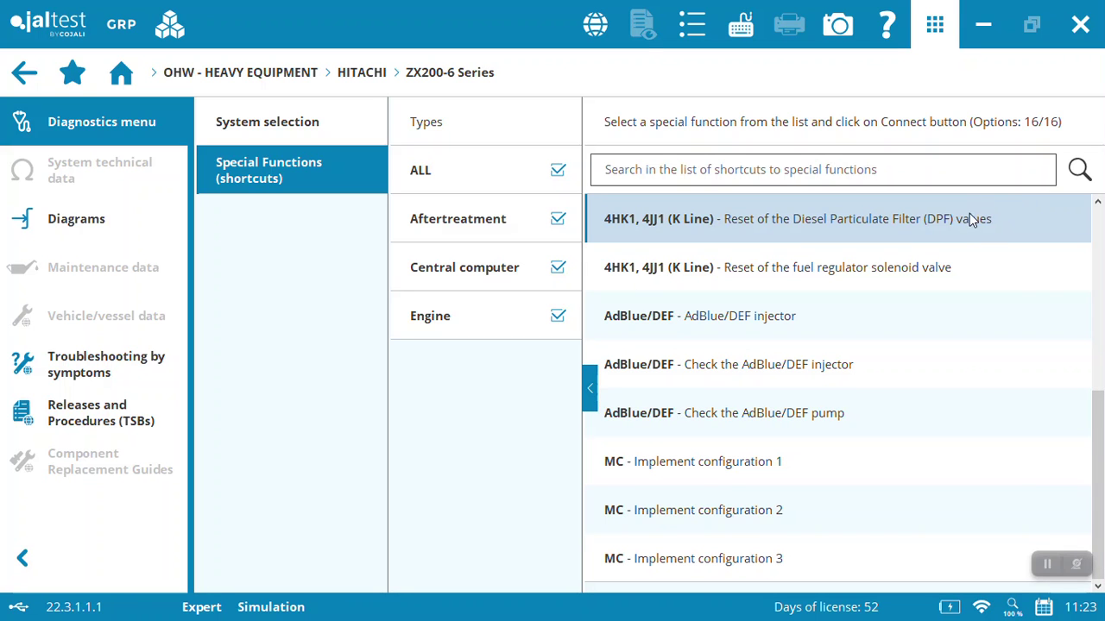
Select the 4HK1, 4JJ1 (CAN) engine system and acknowledge the connection notice
{"action": "left_click", "coordinate": [294, 123]}
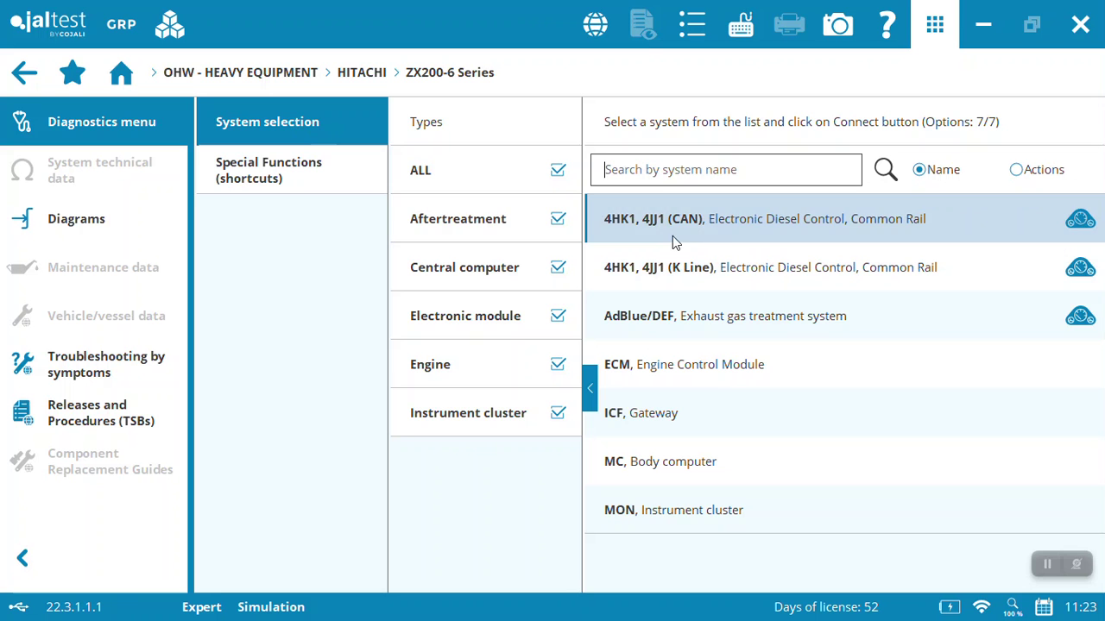
{"action": "left_click", "coordinate": [775, 220]}
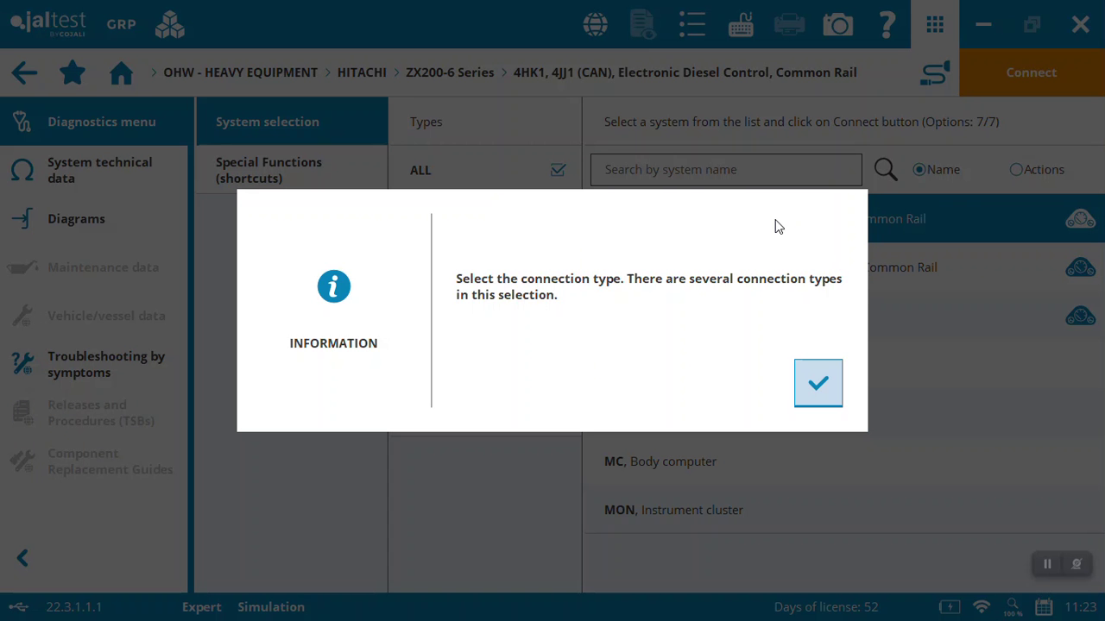
{"action": "left_click", "coordinate": [820, 381]}
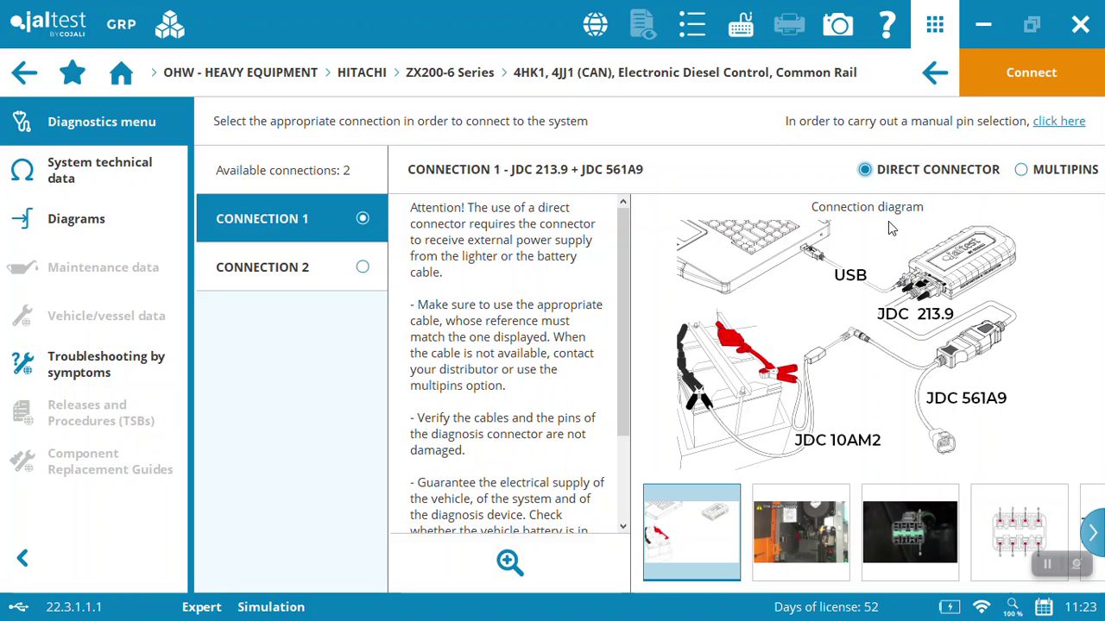
Review the MULTIPINS pin-out and cable images, then connect via DIRECT CONNECTOR
{"action": "left_click", "coordinate": [1021, 170]}
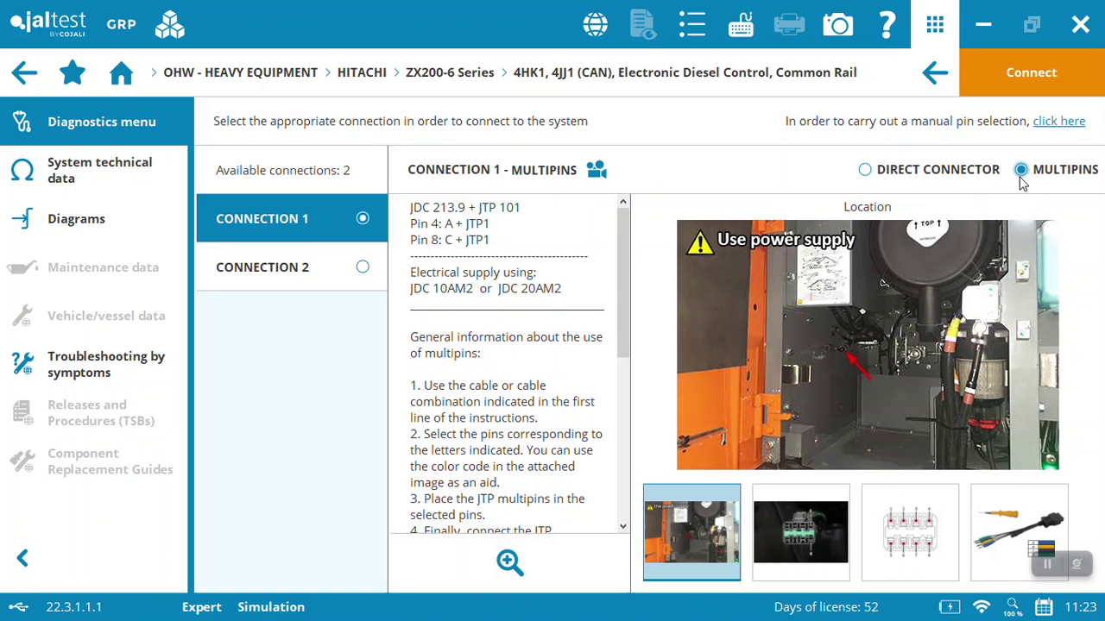
{"action": "left_click", "coordinate": [920, 557]}
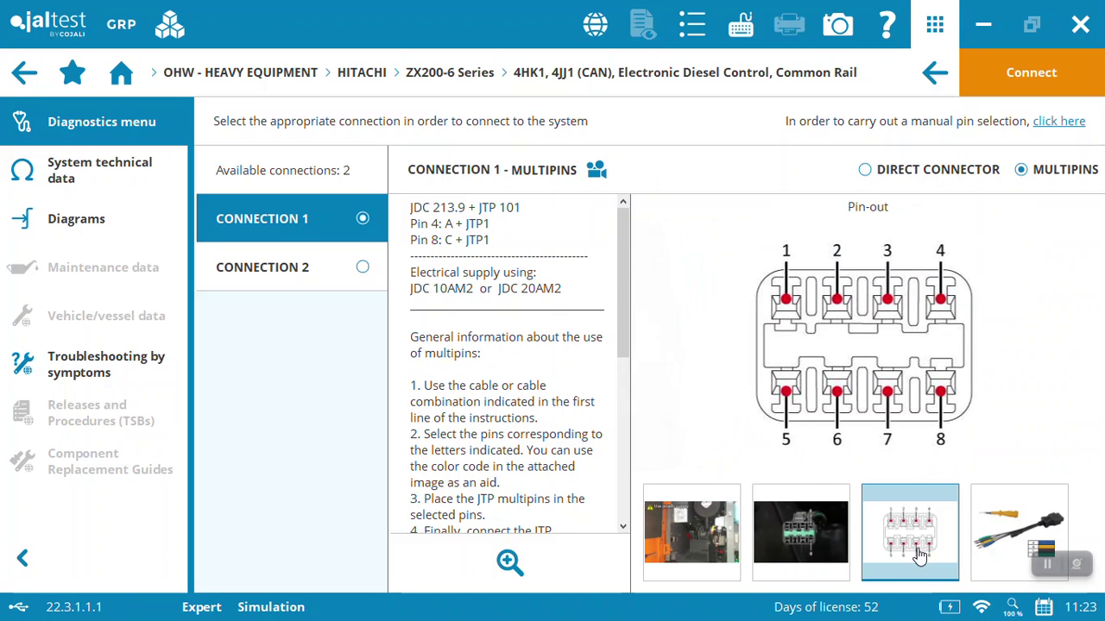
{"action": "left_click", "coordinate": [1008, 540]}
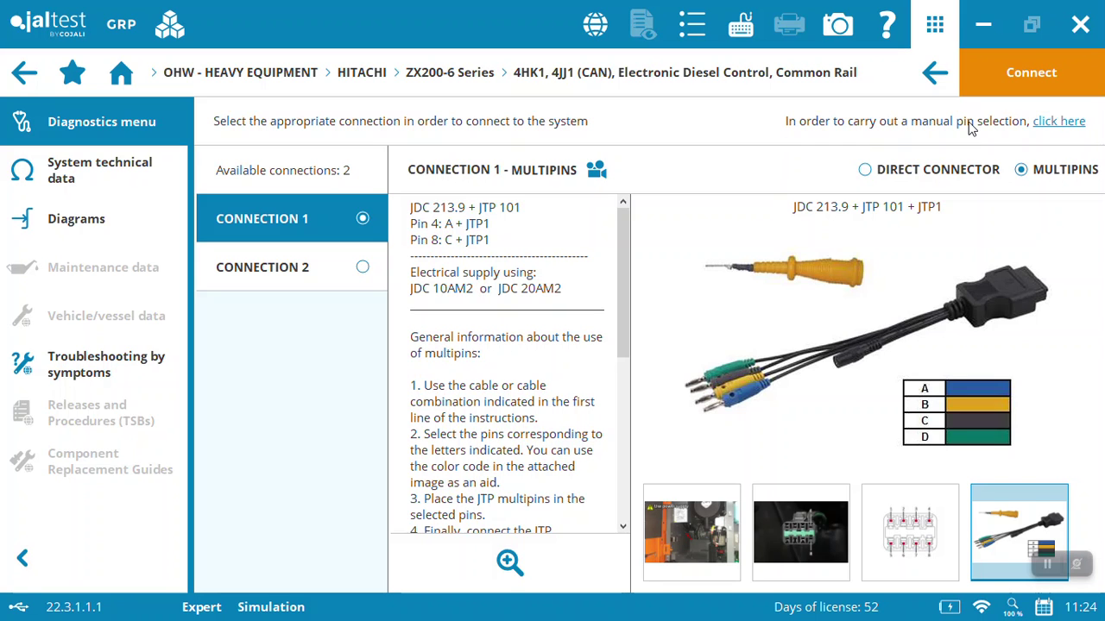
{"action": "left_click", "coordinate": [912, 171]}
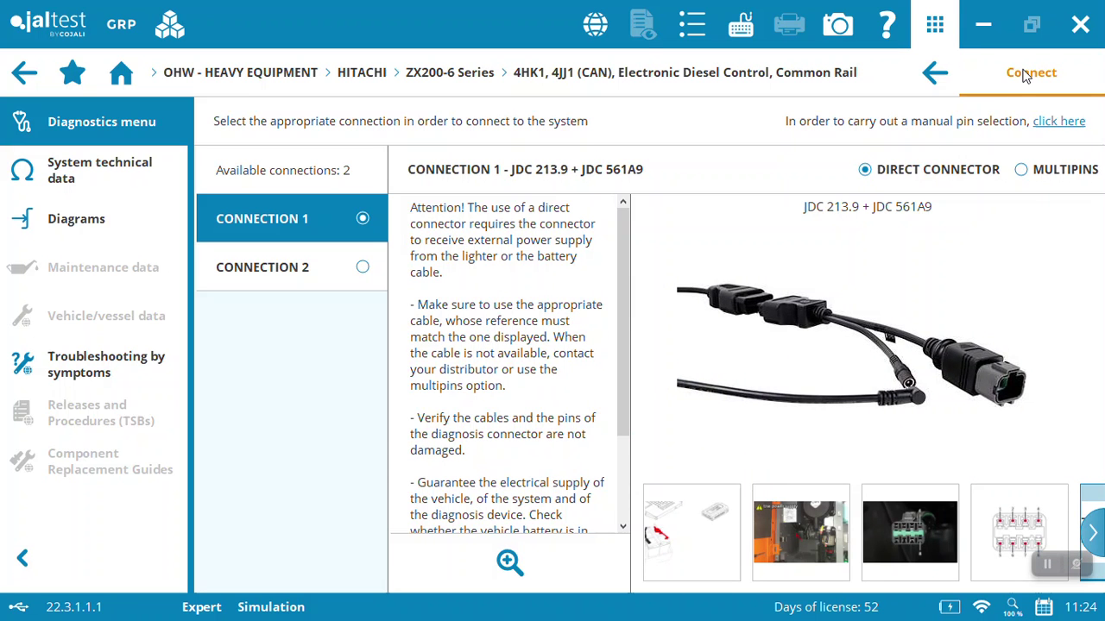
{"action": "left_click", "coordinate": [1025, 76]}
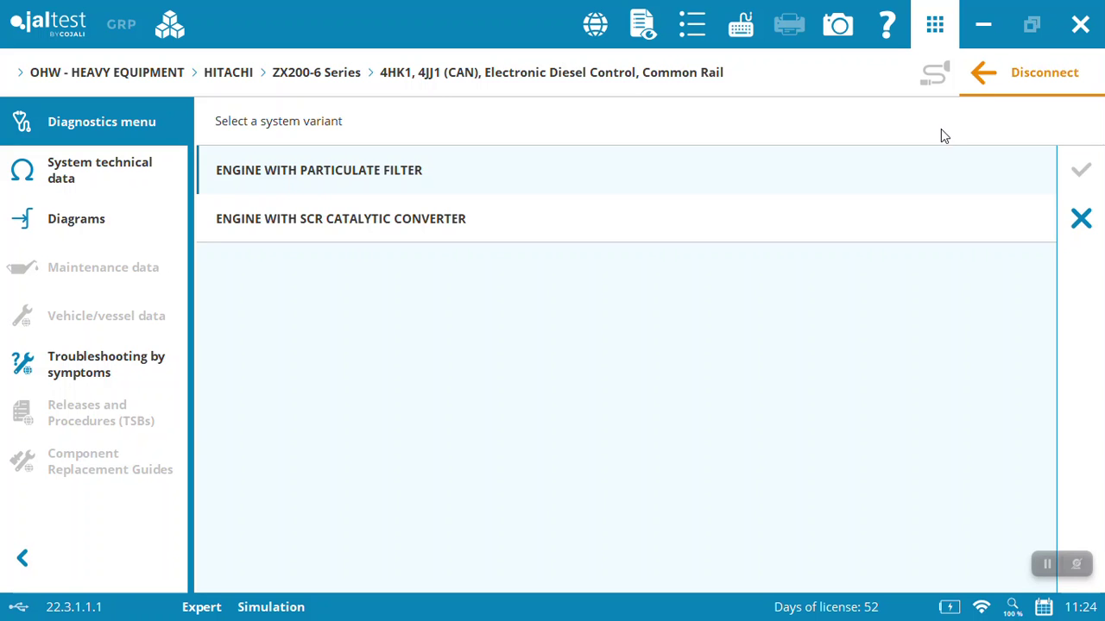
Connect as ENGINE WITH PARTICULATE FILTER and read the stored fault codes
{"action": "left_click", "coordinate": [859, 173]}
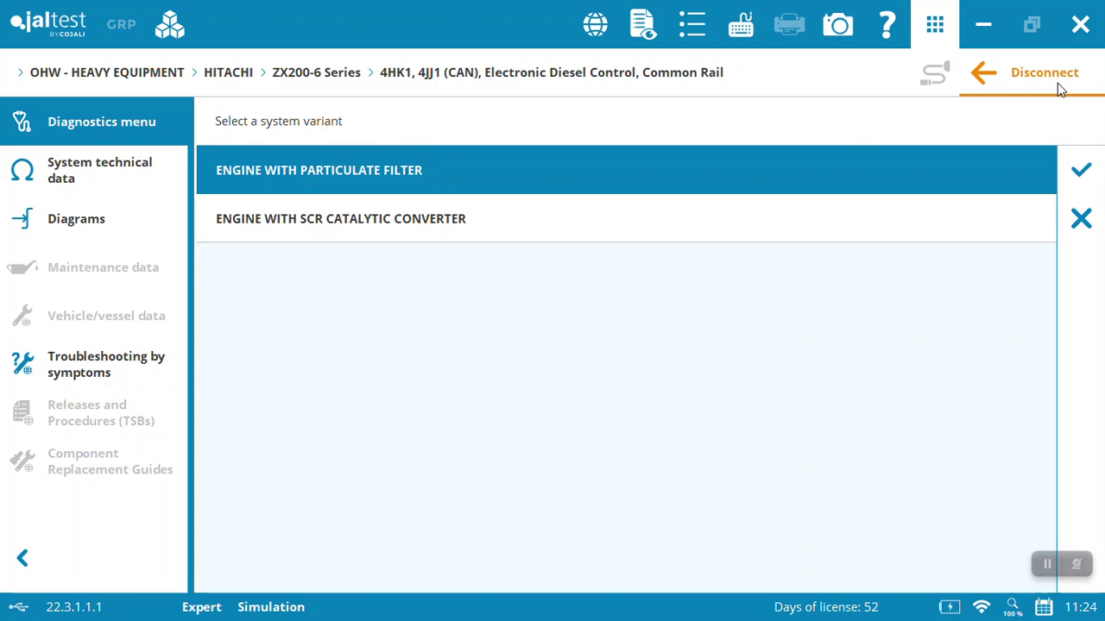
{"action": "left_click", "coordinate": [1079, 170]}
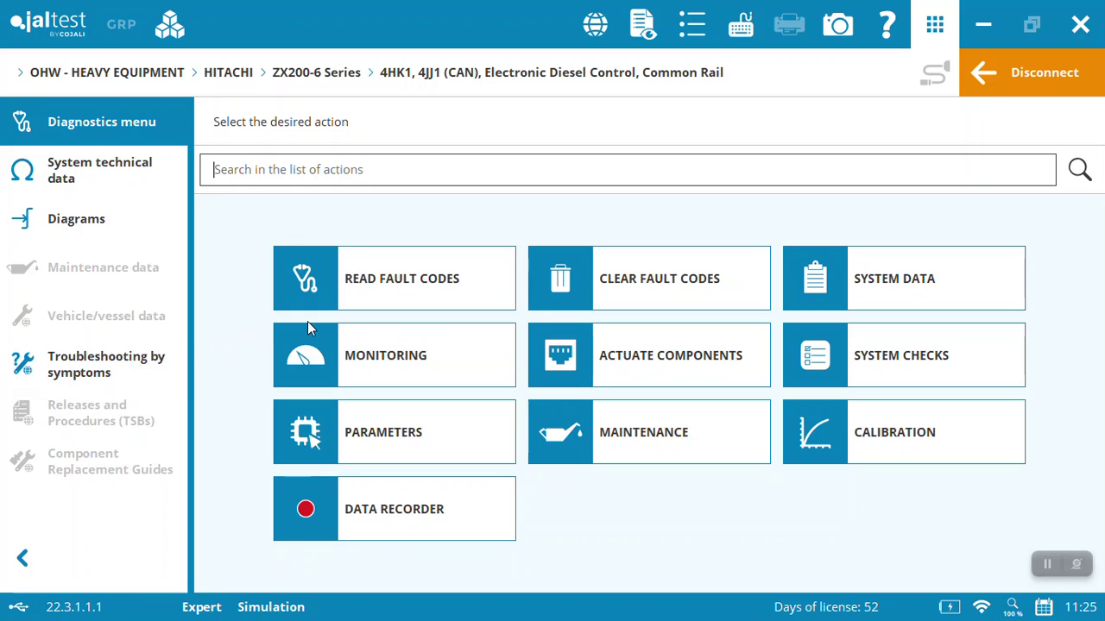
{"action": "left_click", "coordinate": [431, 289]}
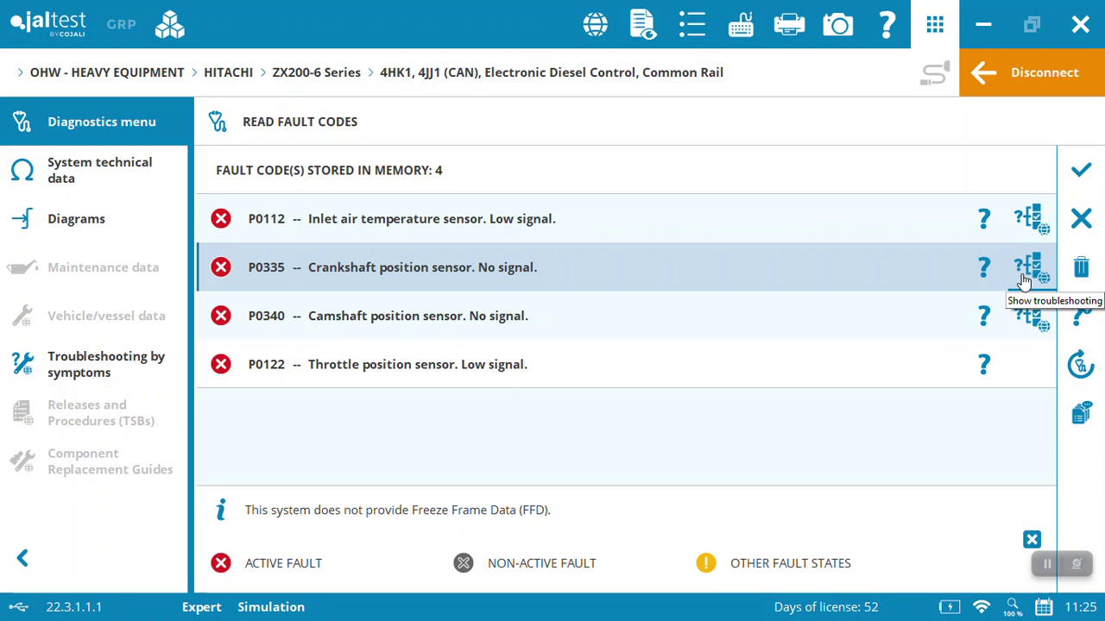
Open fault P0335's details and the crankshaft position sensor component information
{"action": "left_click", "coordinate": [889, 269]}
{"action": "left_click", "coordinate": [888, 266]}
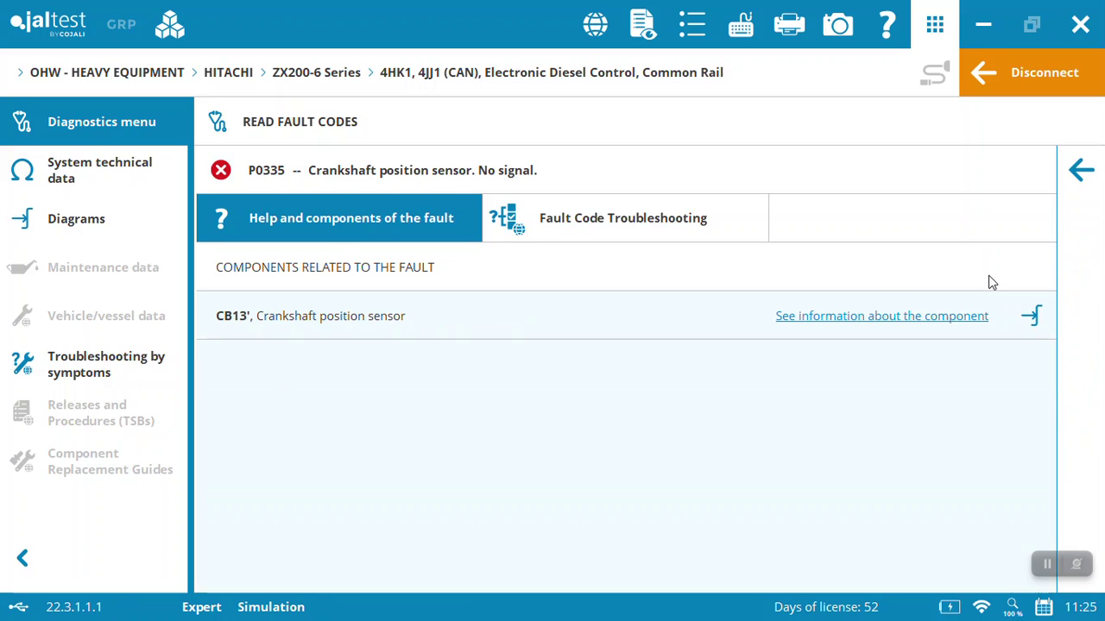
{"action": "left_click", "coordinate": [900, 318]}
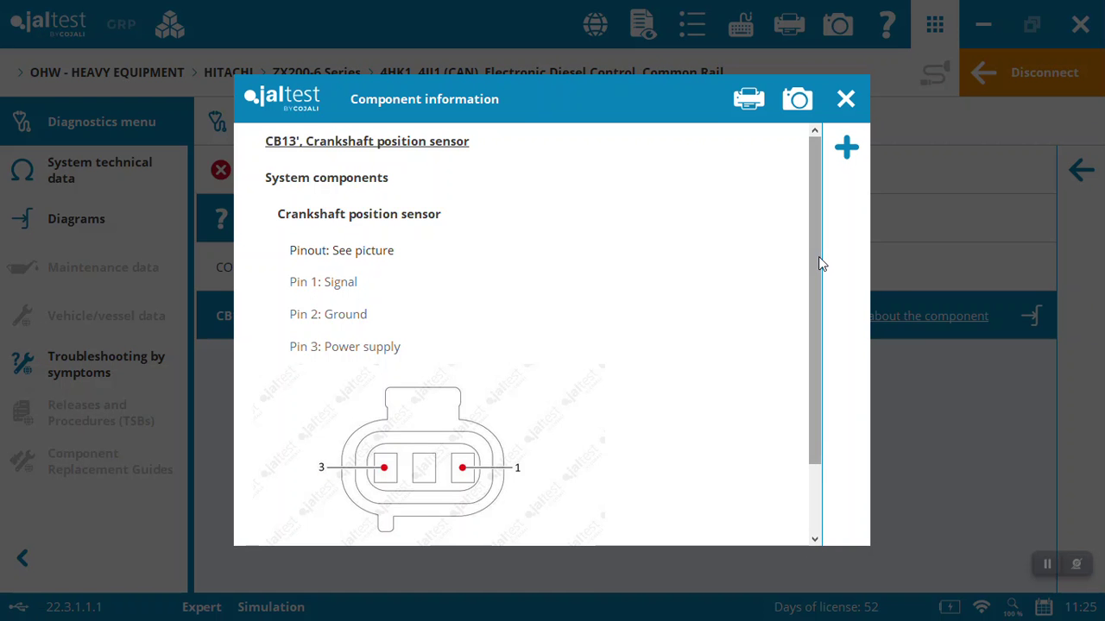
Scroll and close the CB13' sensor information, then open P0335 Fault Code Troubleshooting
{"action": "left_click_drag", "start_coordinate": [821, 264], "coordinate": [819, 348]}
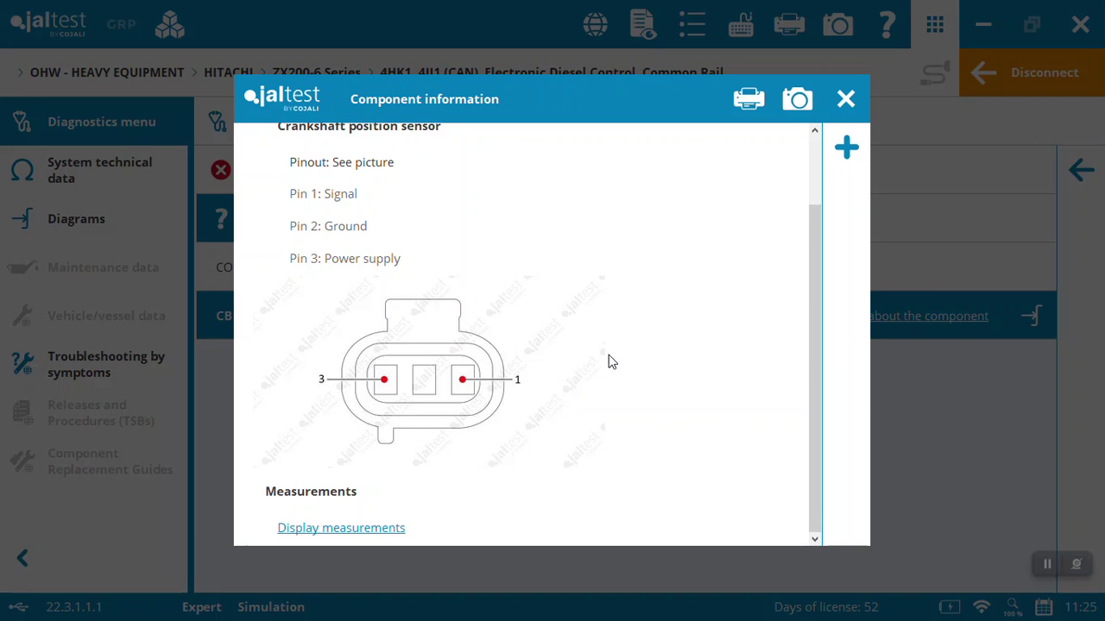
{"action": "left_click", "coordinate": [844, 100]}
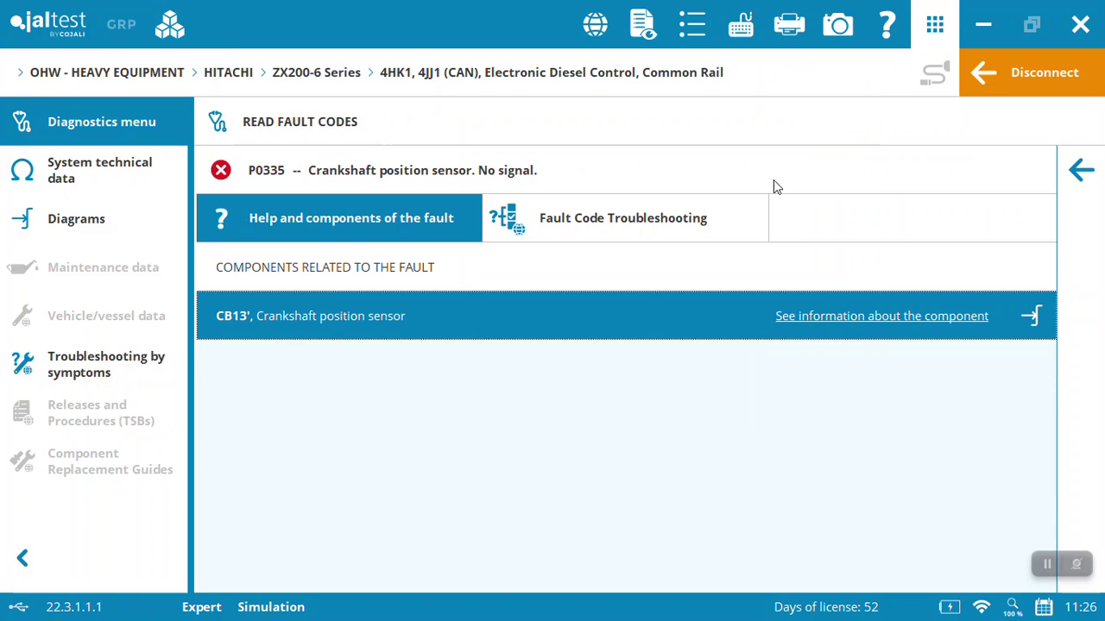
{"action": "left_click", "coordinate": [630, 221]}
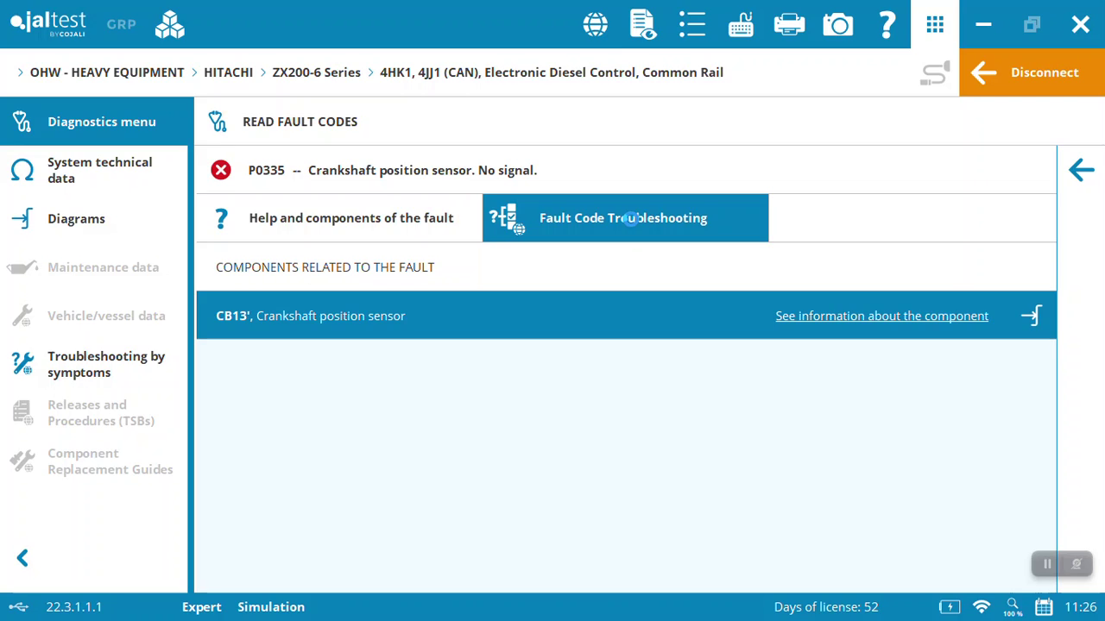
{"action": "left_click", "coordinate": [631, 219]}
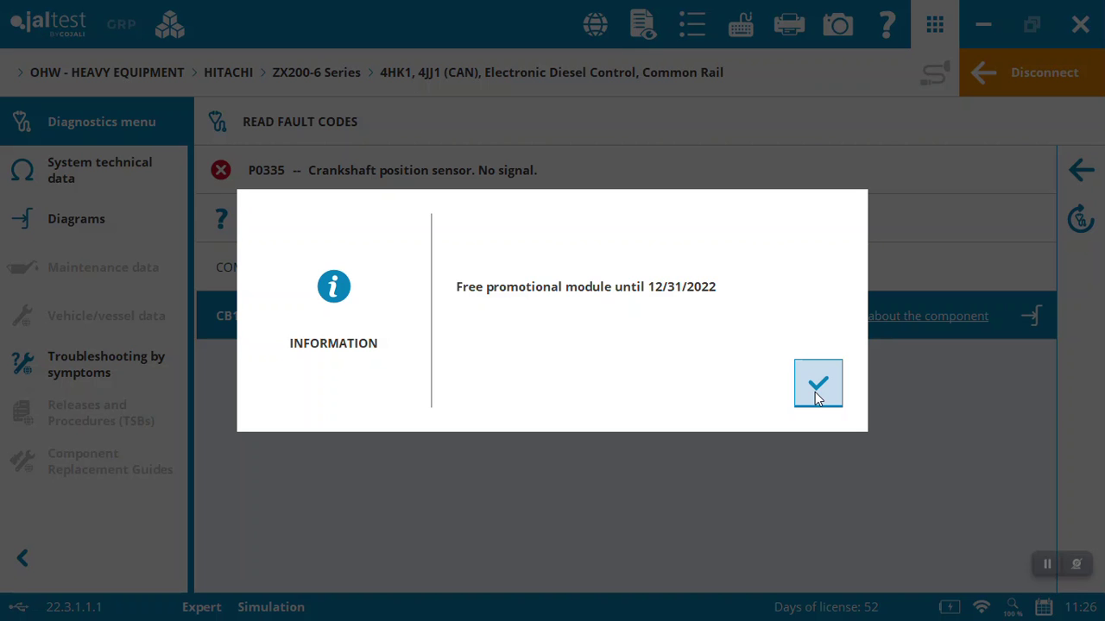
Dismiss the promotional notice and answer NO to Step 1 after the 30-second wait
{"action": "left_click", "coordinate": [817, 388]}
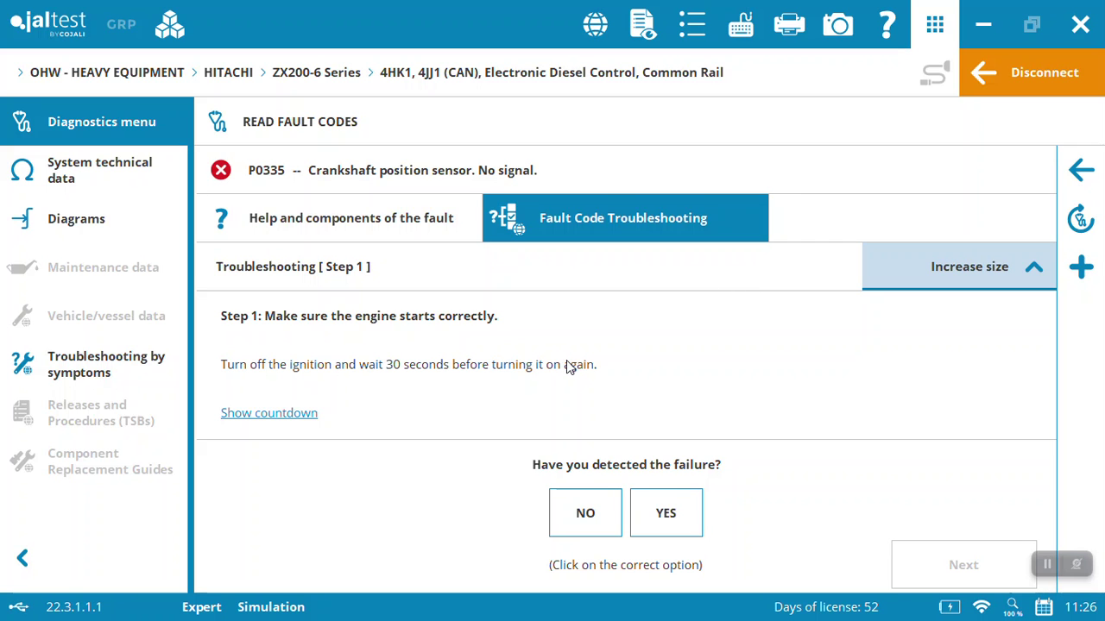
{"action": "left_click", "coordinate": [657, 505]}
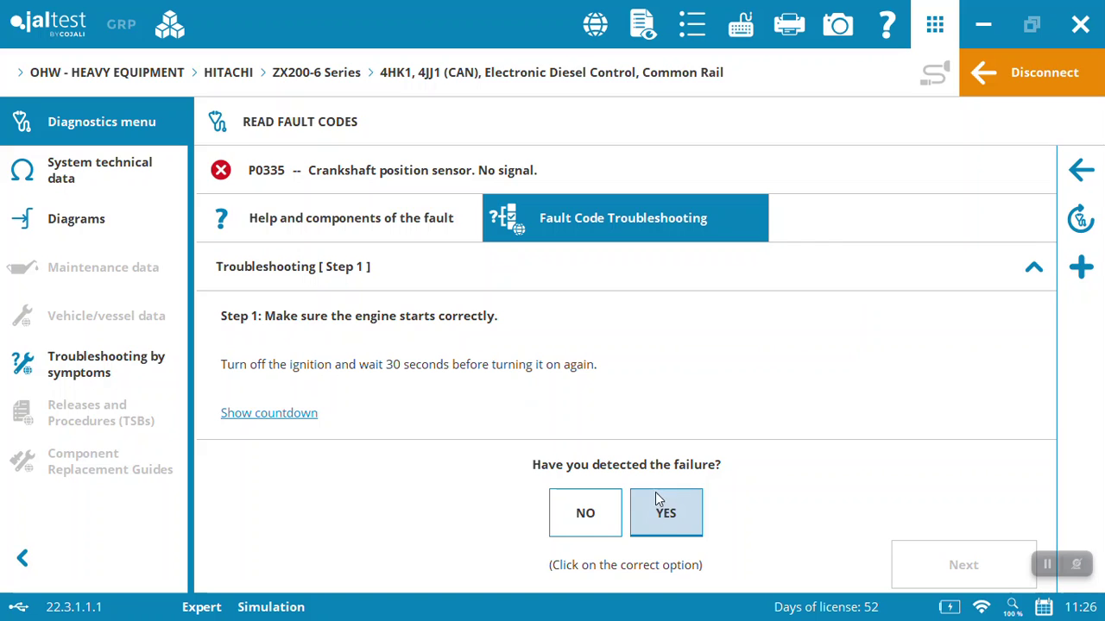
{"action": "left_click", "coordinate": [611, 515]}
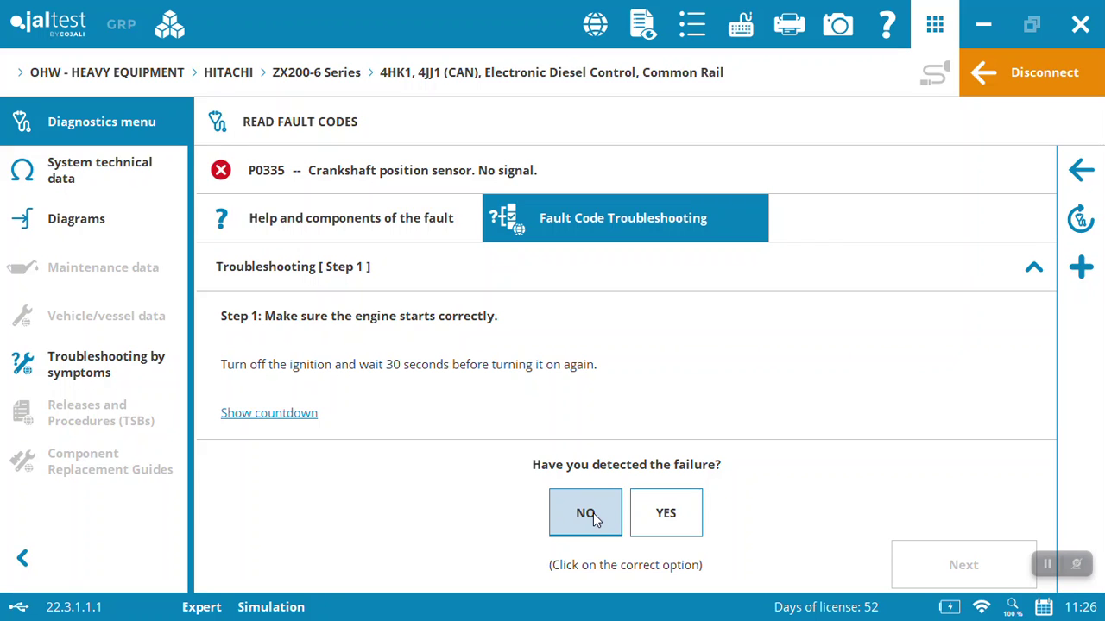
{"action": "left_click", "coordinate": [285, 416]}
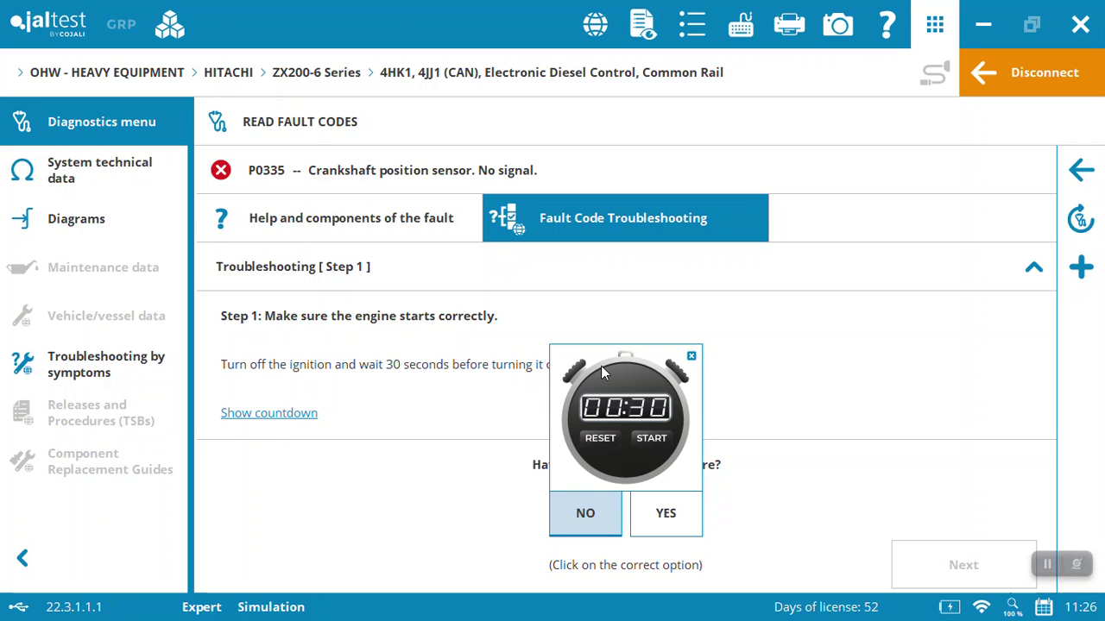
{"action": "left_click", "coordinate": [691, 357]}
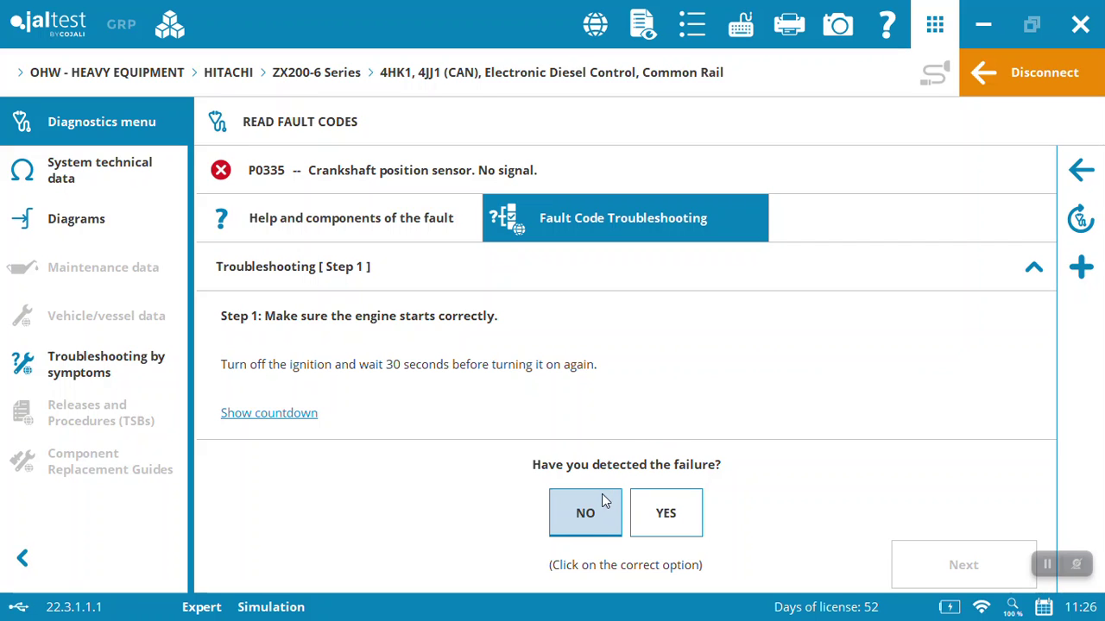
{"action": "left_click", "coordinate": [593, 517]}
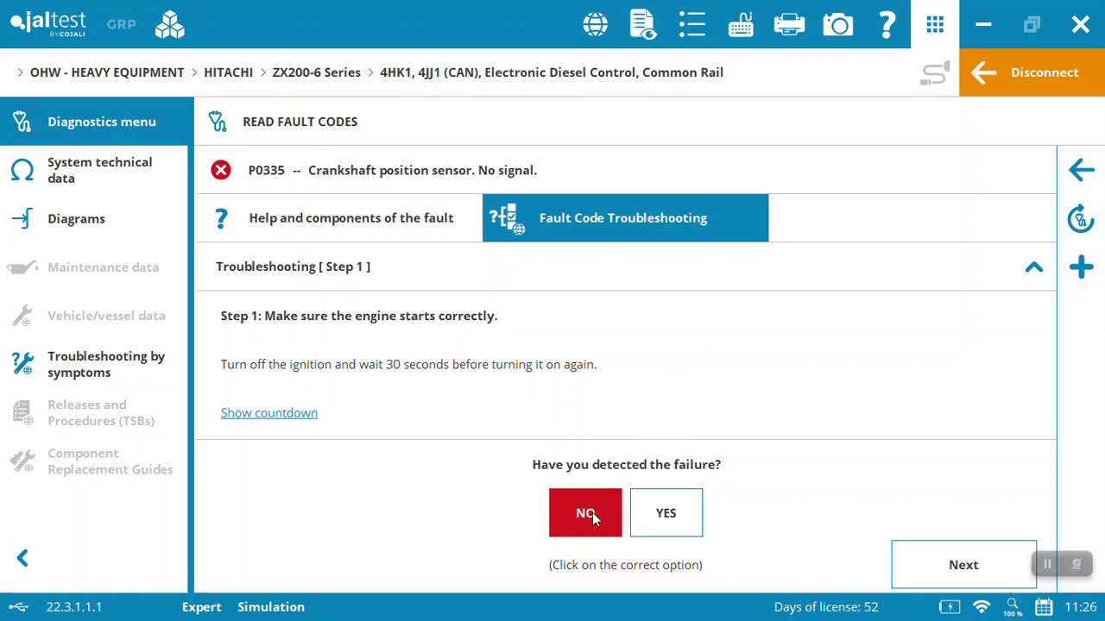
{"action": "left_click", "coordinate": [936, 556]}
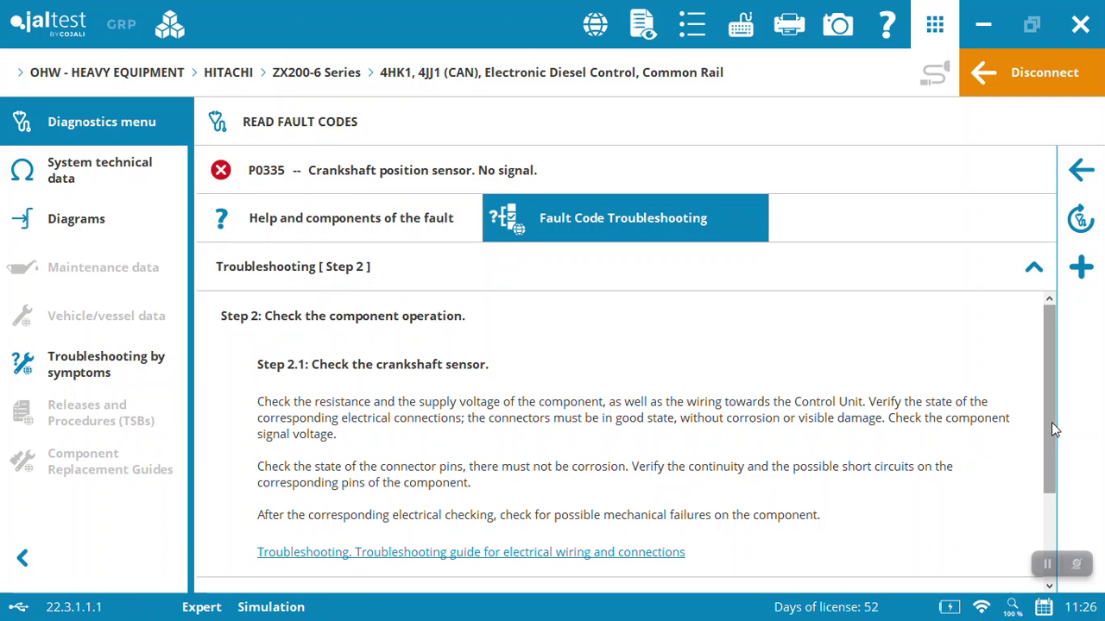
Answer the Step 2 checks, YES for the voltage check, and finish the P0335 procedure
{"action": "left_click_drag", "start_coordinate": [1051, 429], "coordinate": [1051, 455]}
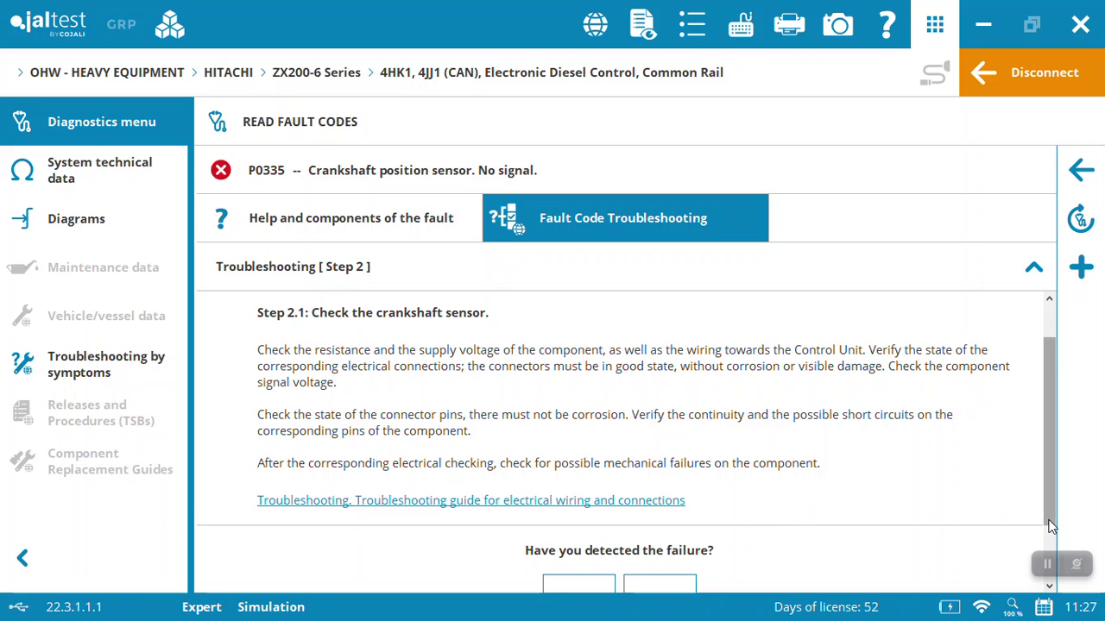
{"action": "scroll", "coordinate": [1051, 540], "scroll_direction": "down", "scroll_amount": 2}
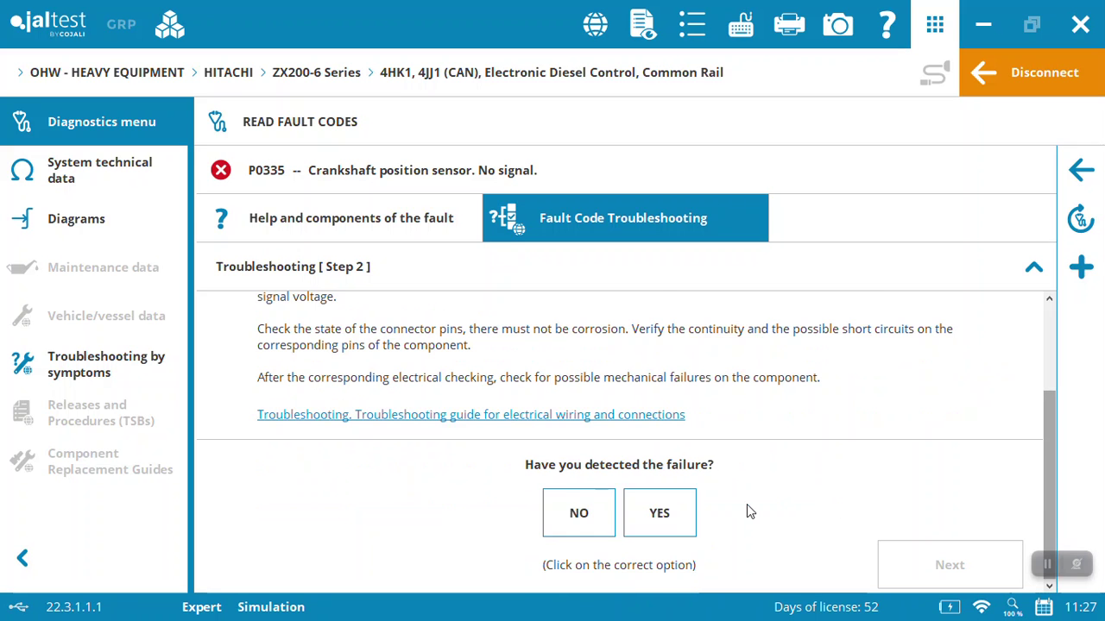
{"action": "left_click", "coordinate": [568, 522]}
{"action": "left_click", "coordinate": [946, 563]}
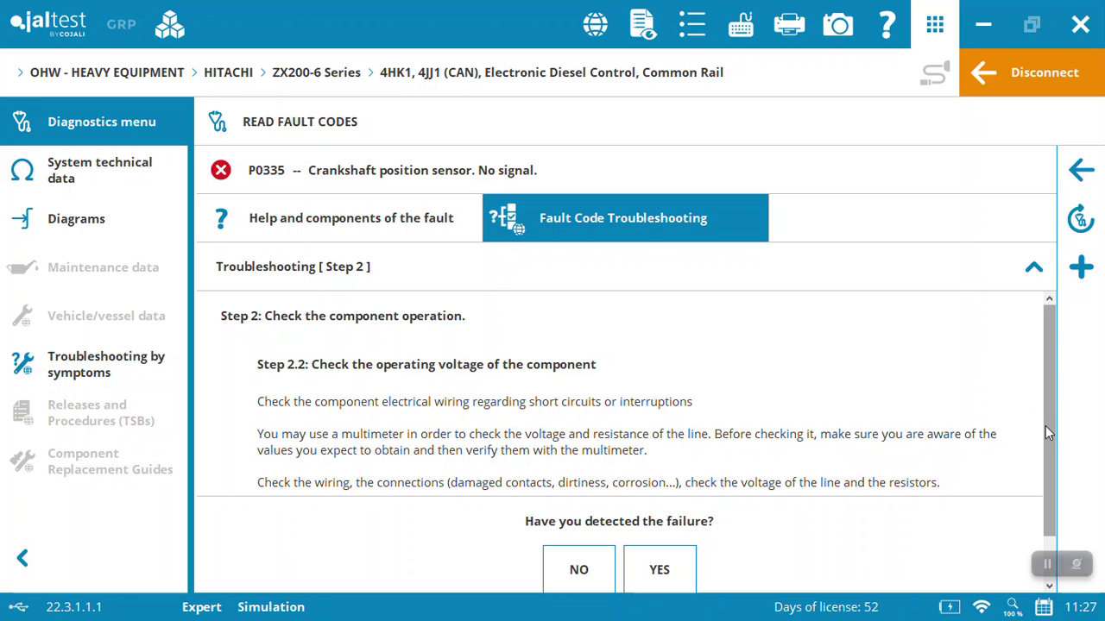
{"action": "left_click_drag", "start_coordinate": [1045, 426], "coordinate": [1042, 468]}
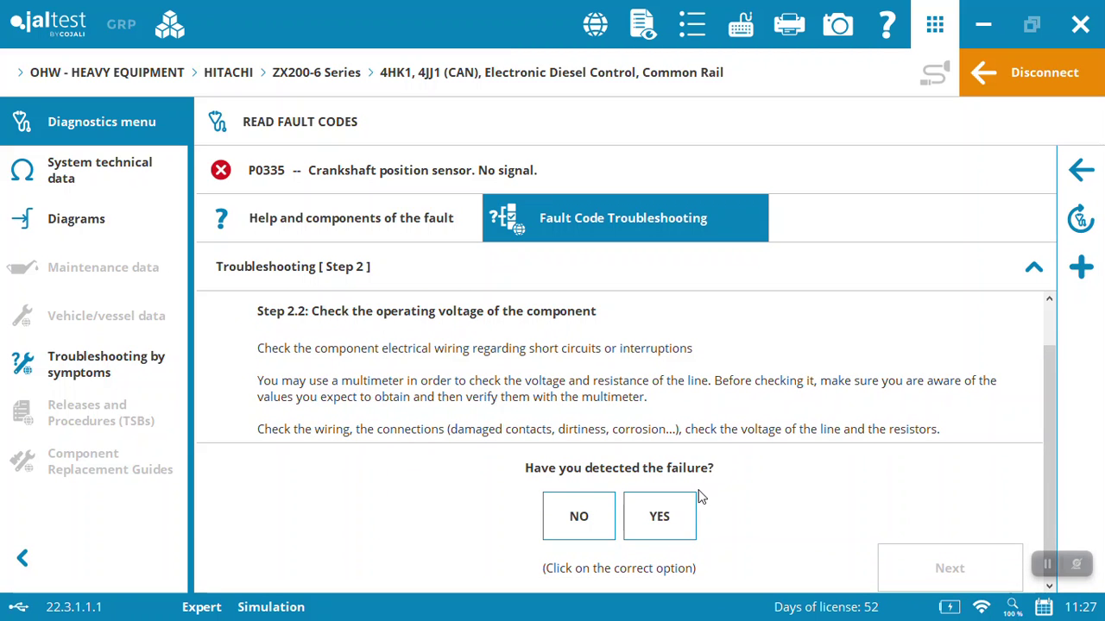
{"action": "left_click", "coordinate": [676, 509]}
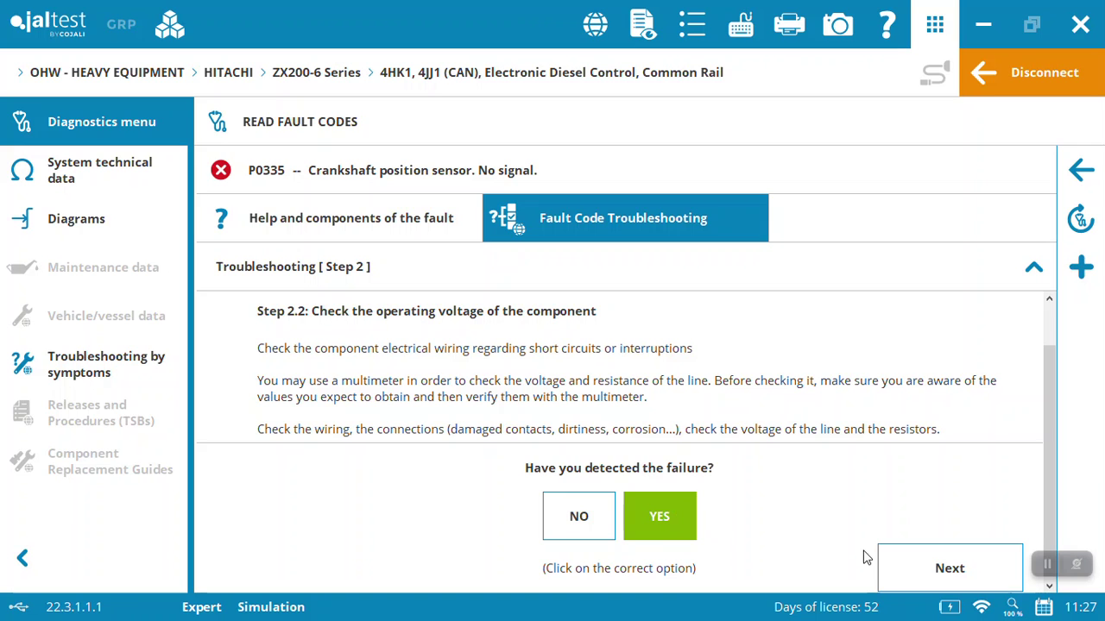
{"action": "left_click", "coordinate": [943, 573]}
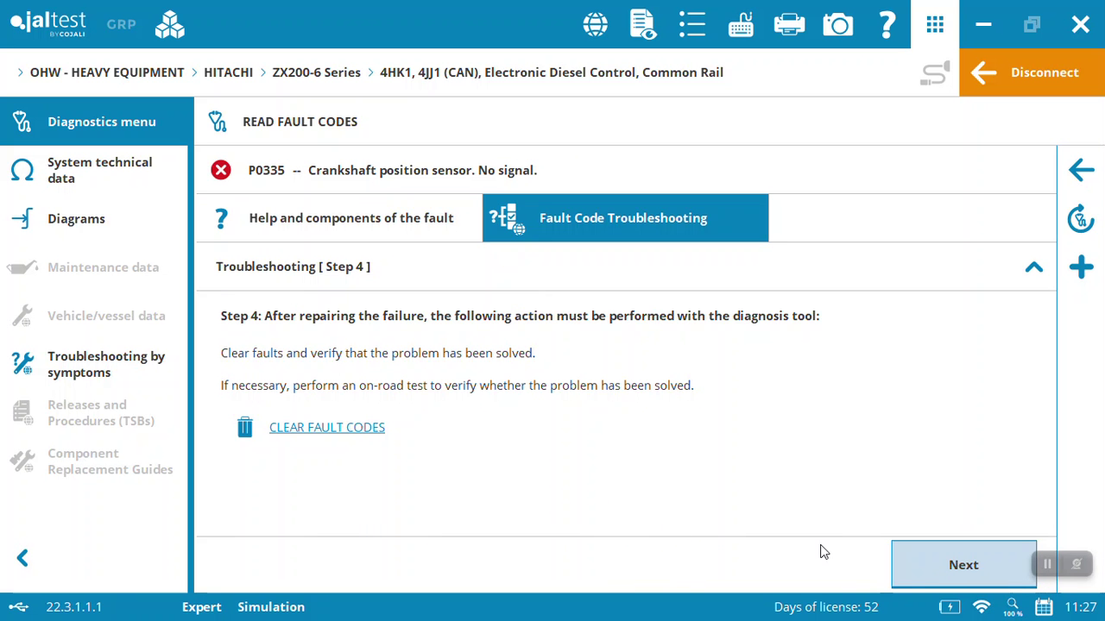
{"action": "left_click", "coordinate": [982, 565]}
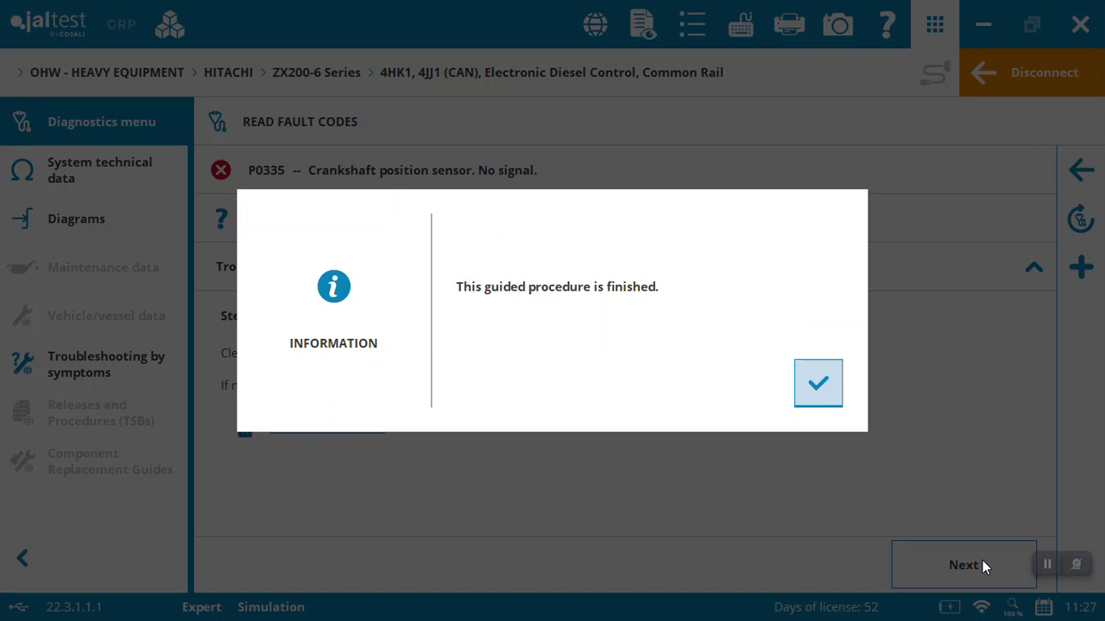
{"action": "left_click", "coordinate": [818, 388]}
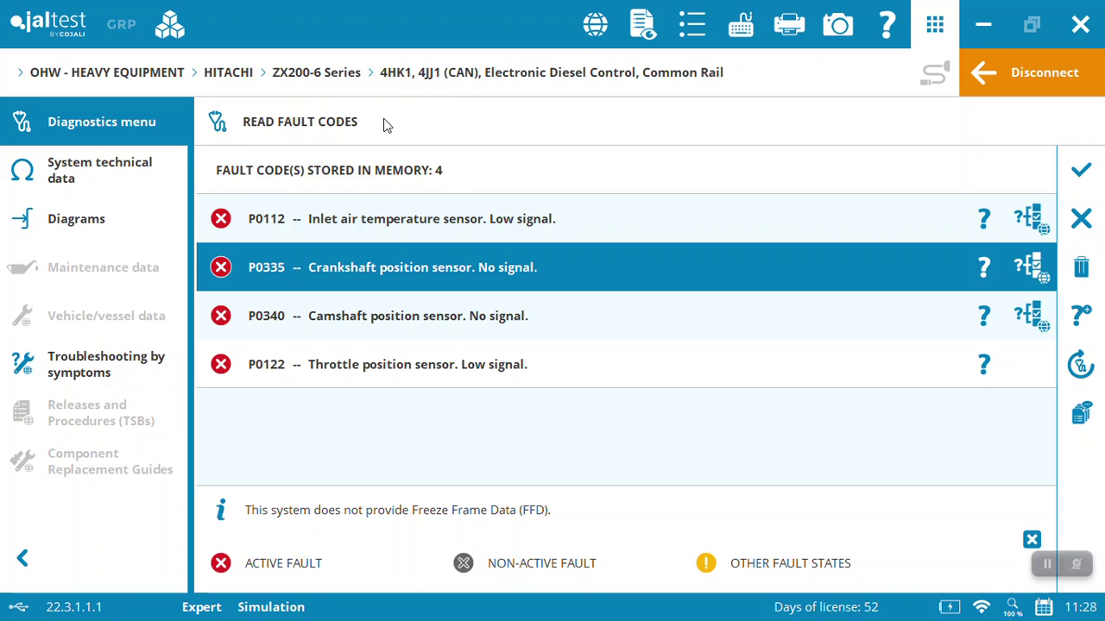
Open Live Data Selection, filter by 'fuel' and select all 13 matching parameters
{"action": "left_click", "coordinate": [1083, 217]}
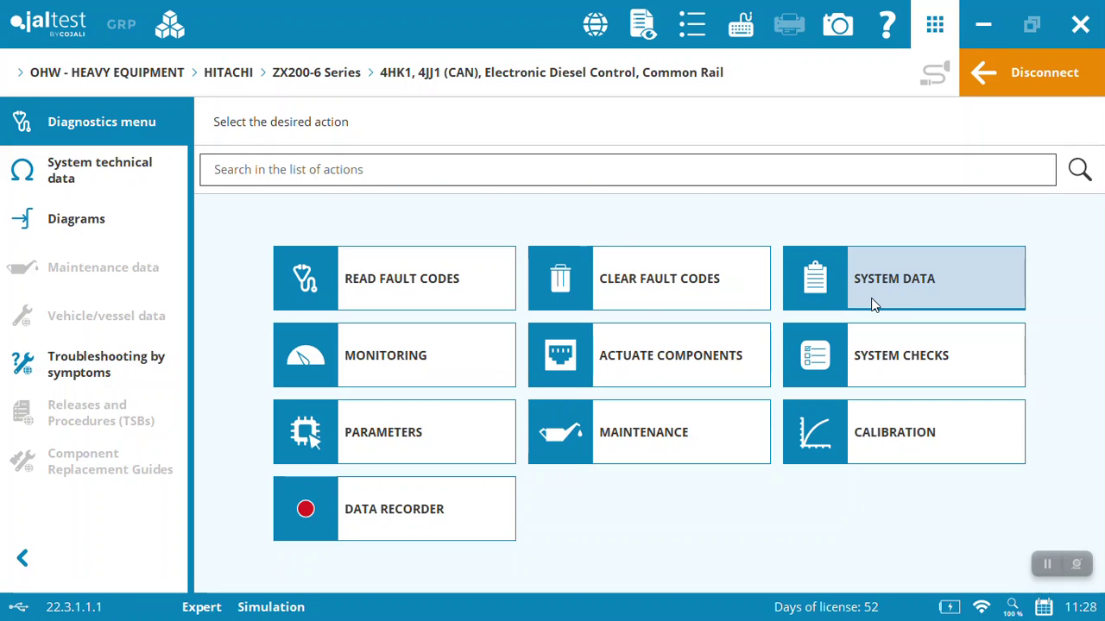
{"action": "left_click", "coordinate": [447, 359]}
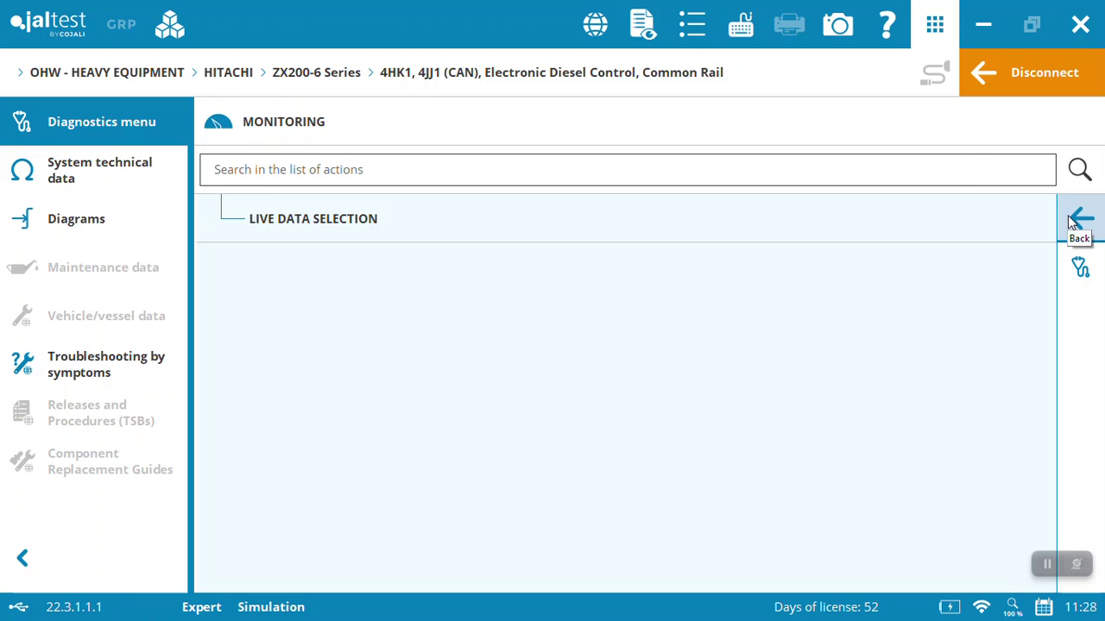
{"action": "left_click", "coordinate": [943, 218]}
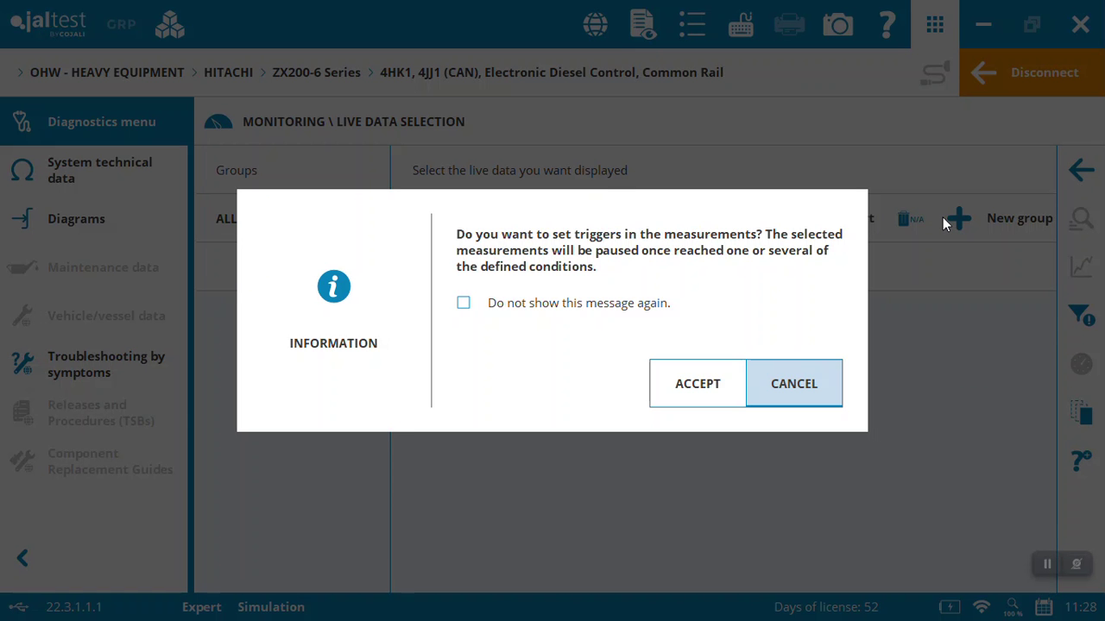
{"action": "left_click", "coordinate": [706, 375]}
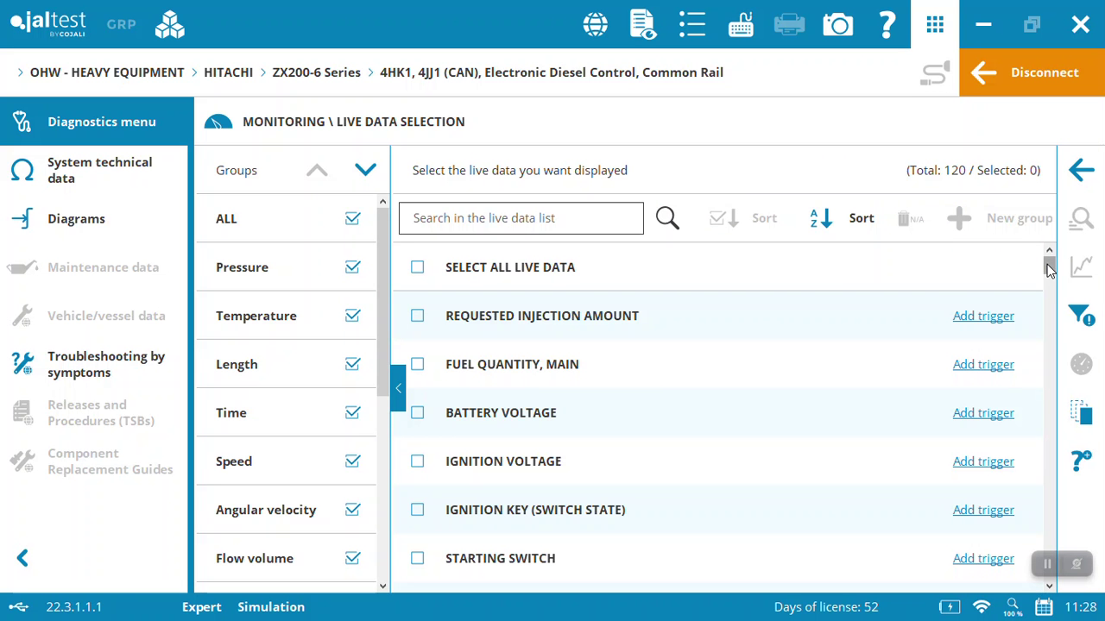
{"action": "left_click_drag", "start_coordinate": [1049, 270], "coordinate": [1041, 515]}
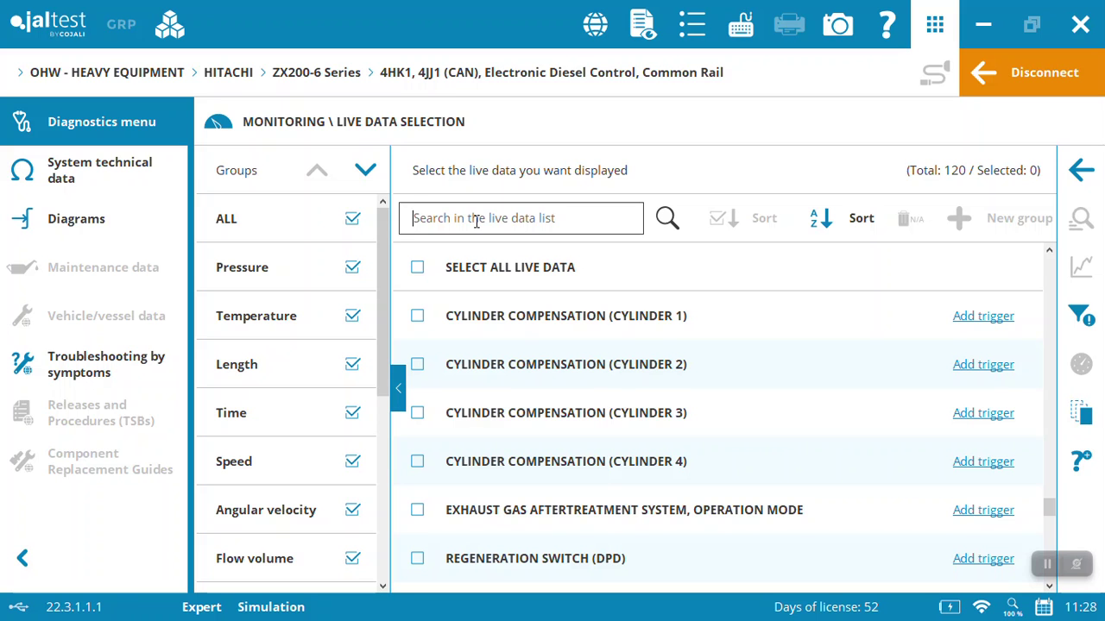
{"action": "type", "text": "fuel"}
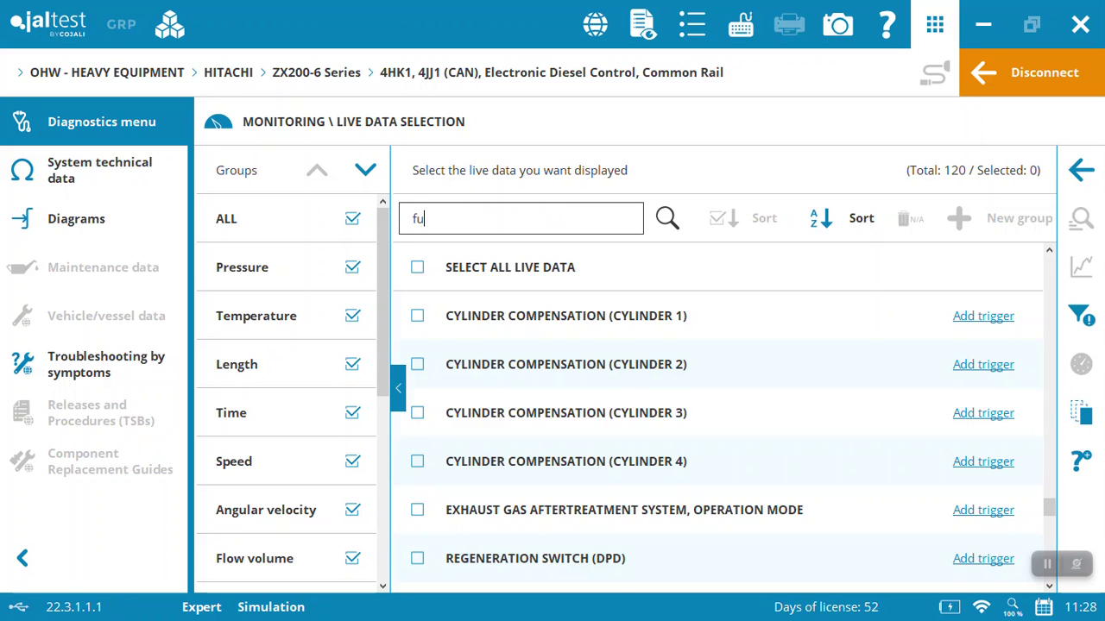
{"action": "left_click", "coordinate": [418, 270]}
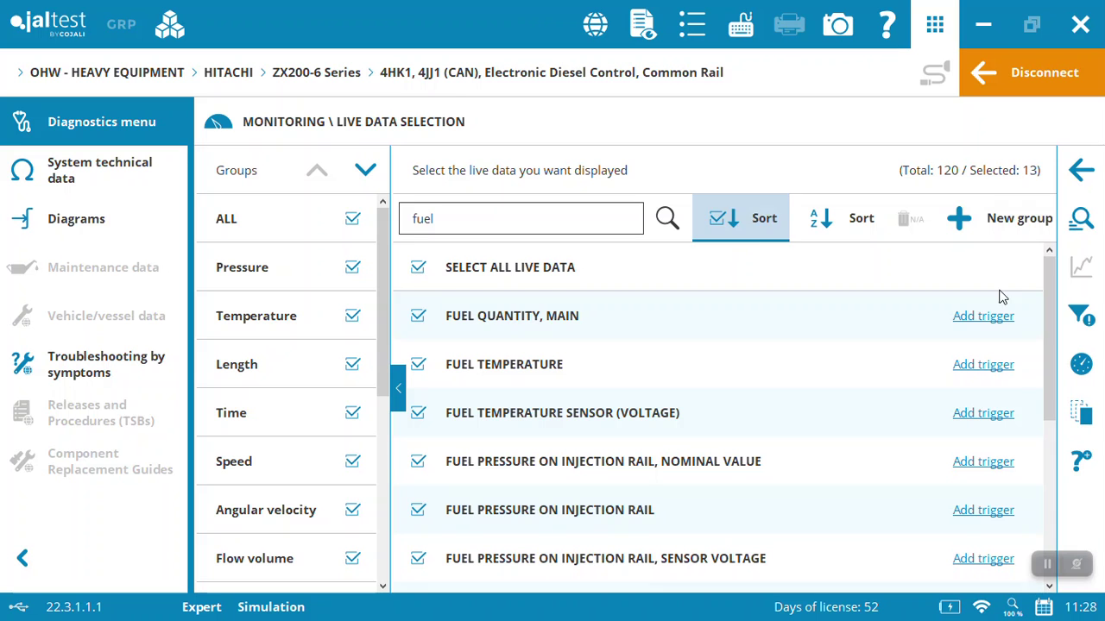
{"action": "left_click", "coordinate": [1082, 364]}
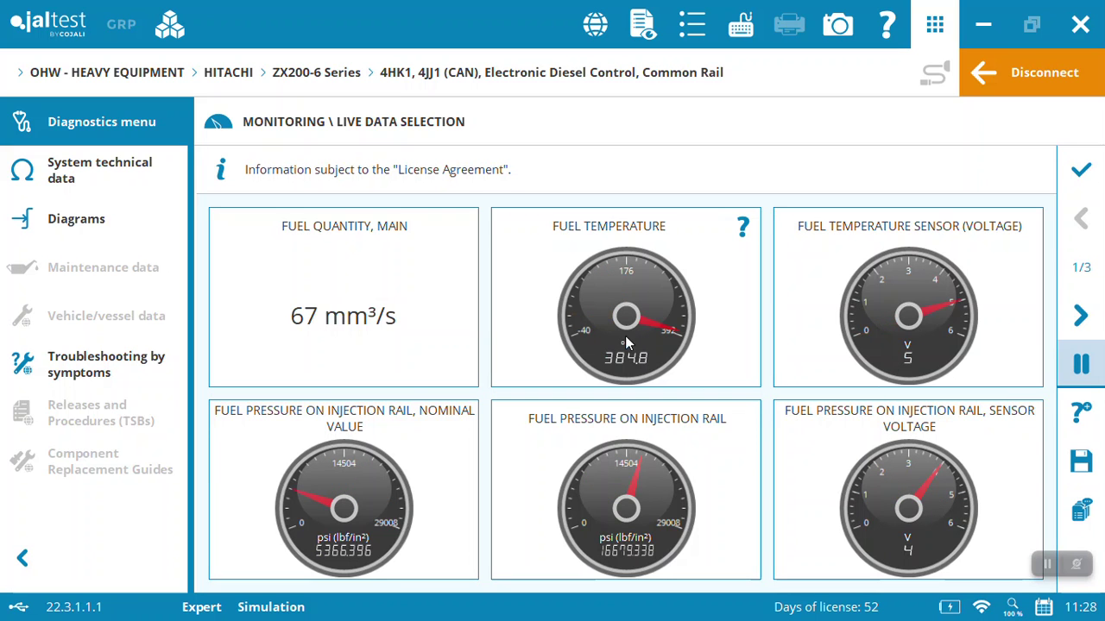
{"action": "left_click", "coordinate": [1081, 319]}
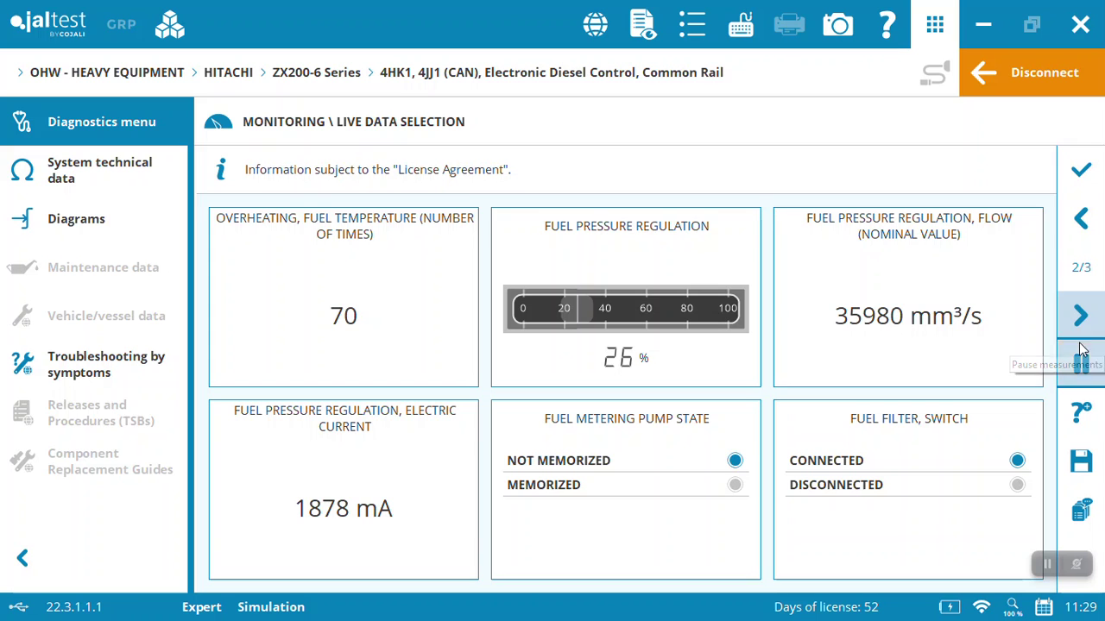
{"action": "left_click", "coordinate": [1078, 171]}
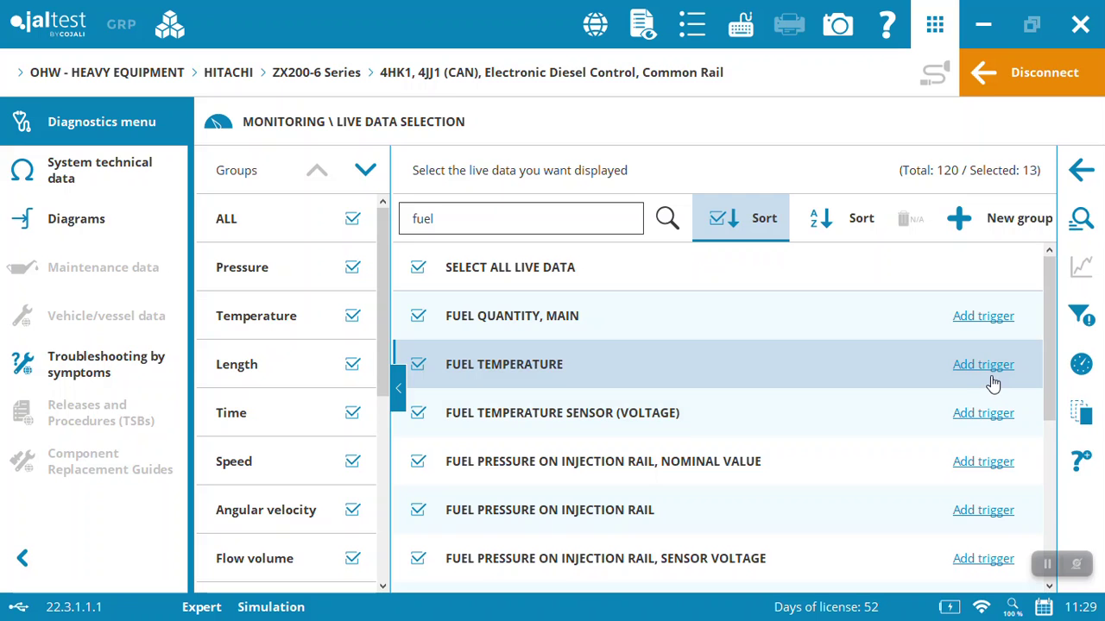
{"action": "left_click", "coordinate": [991, 373]}
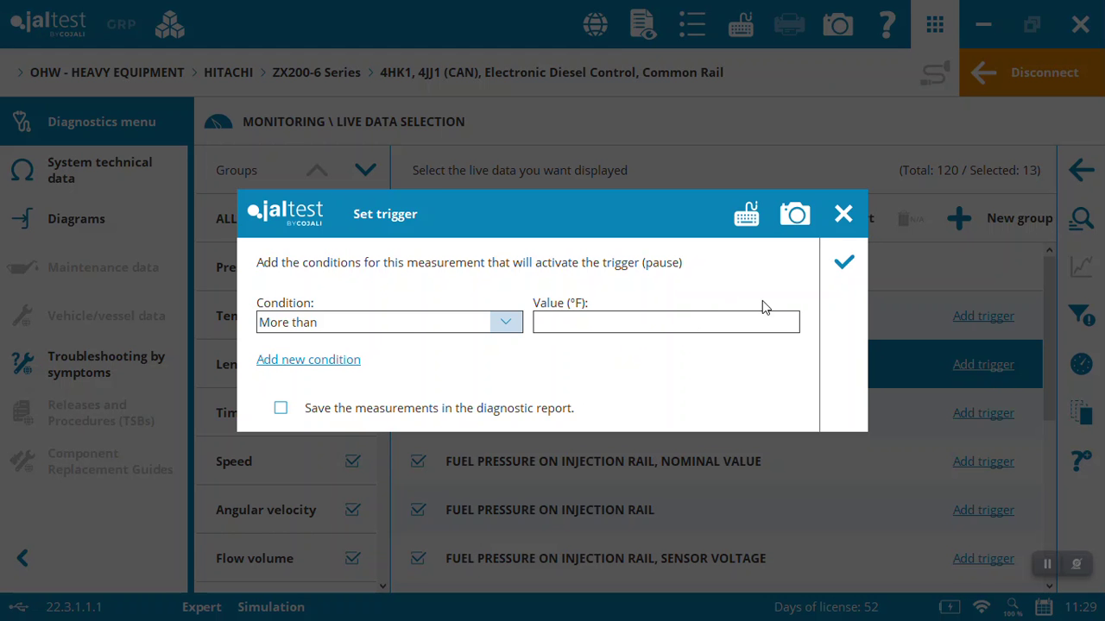
{"action": "left_click", "coordinate": [842, 222]}
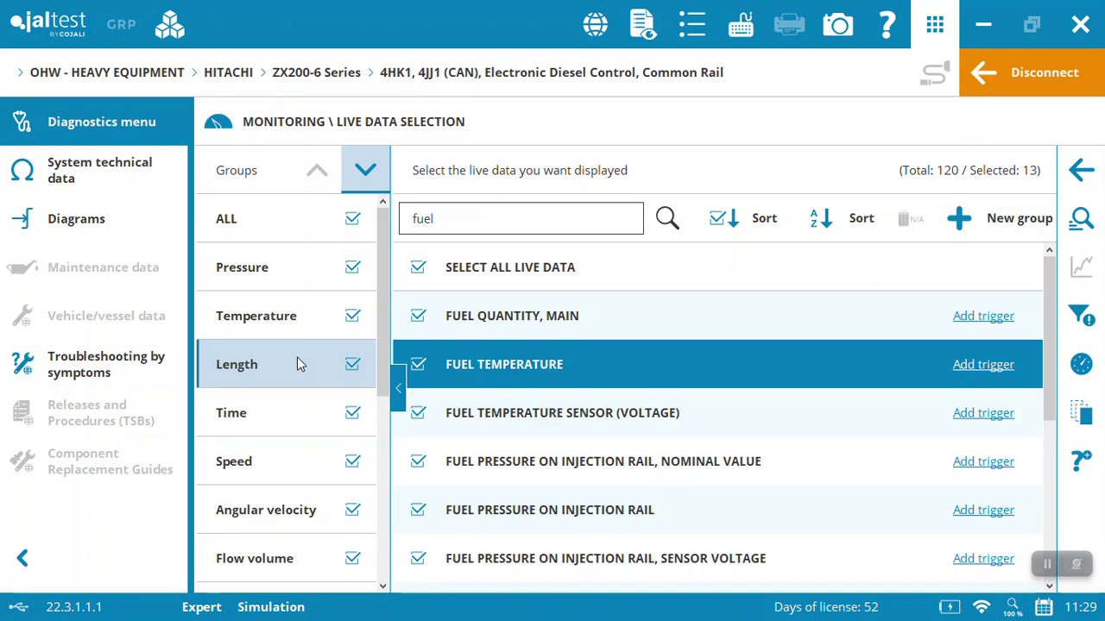
Return to the action list, open Actuate Components and choose the INJECTORS test
{"action": "left_click", "coordinate": [118, 175]}
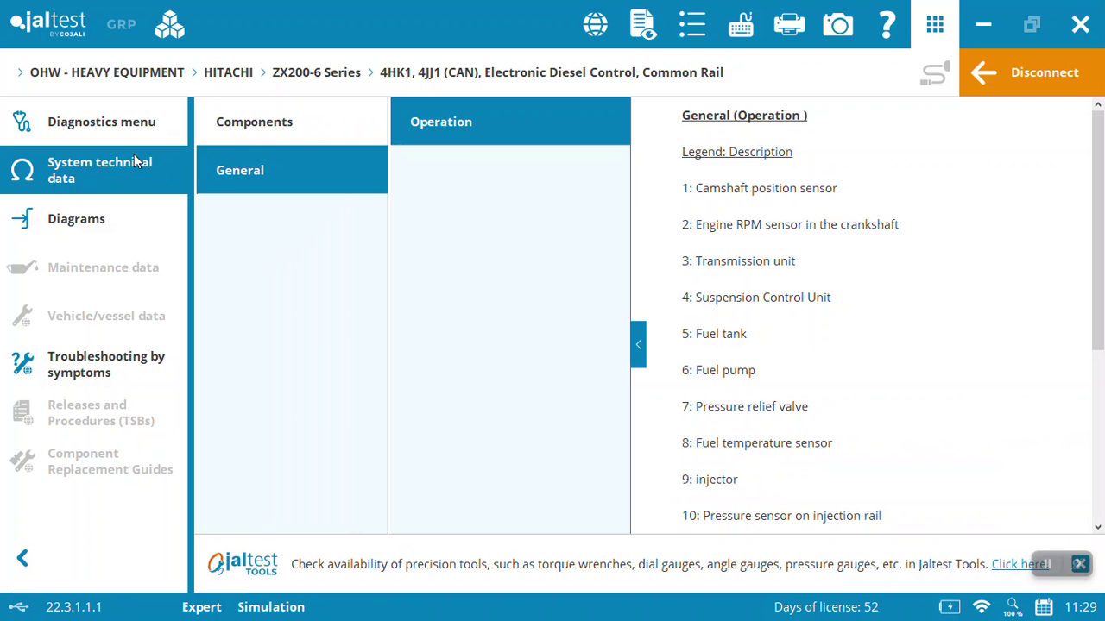
{"action": "left_click", "coordinate": [123, 135]}
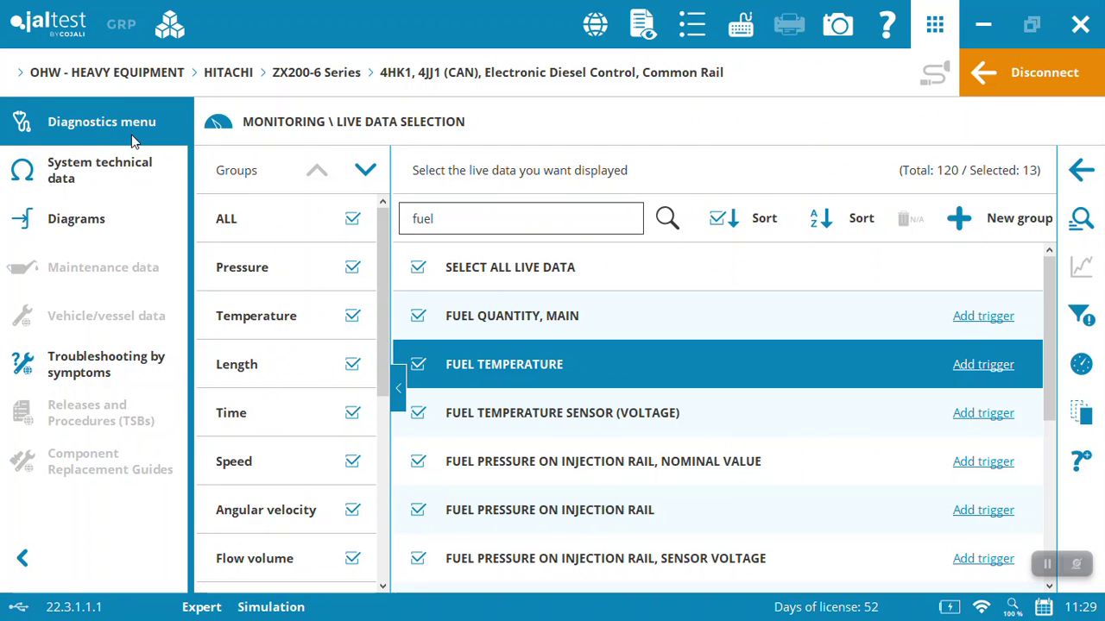
{"action": "left_click", "coordinate": [1101, 176]}
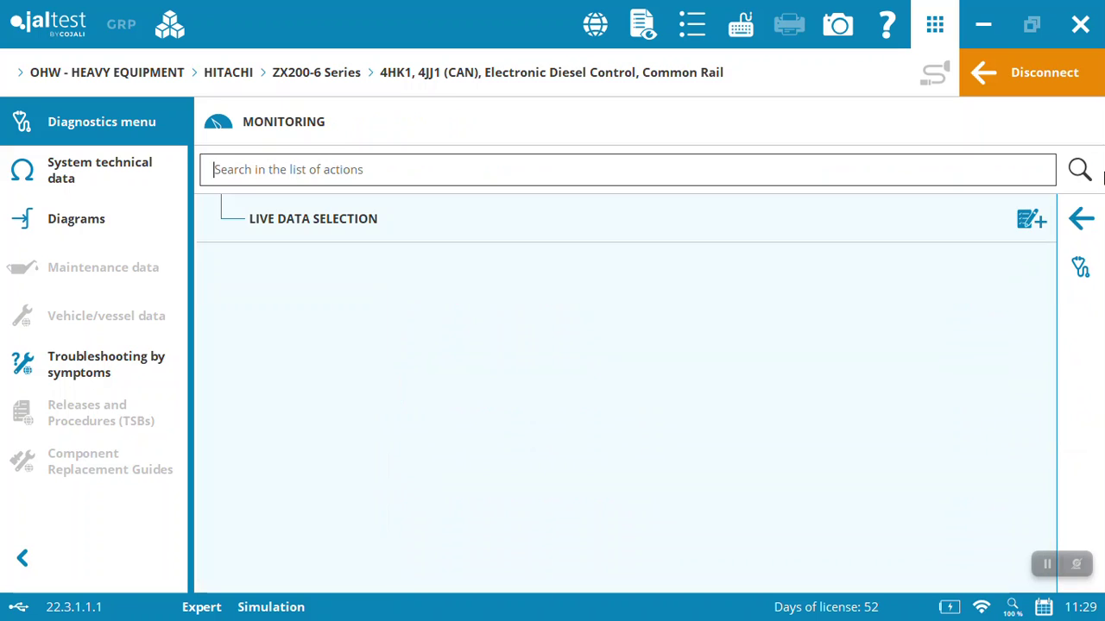
{"action": "left_click", "coordinate": [1080, 220]}
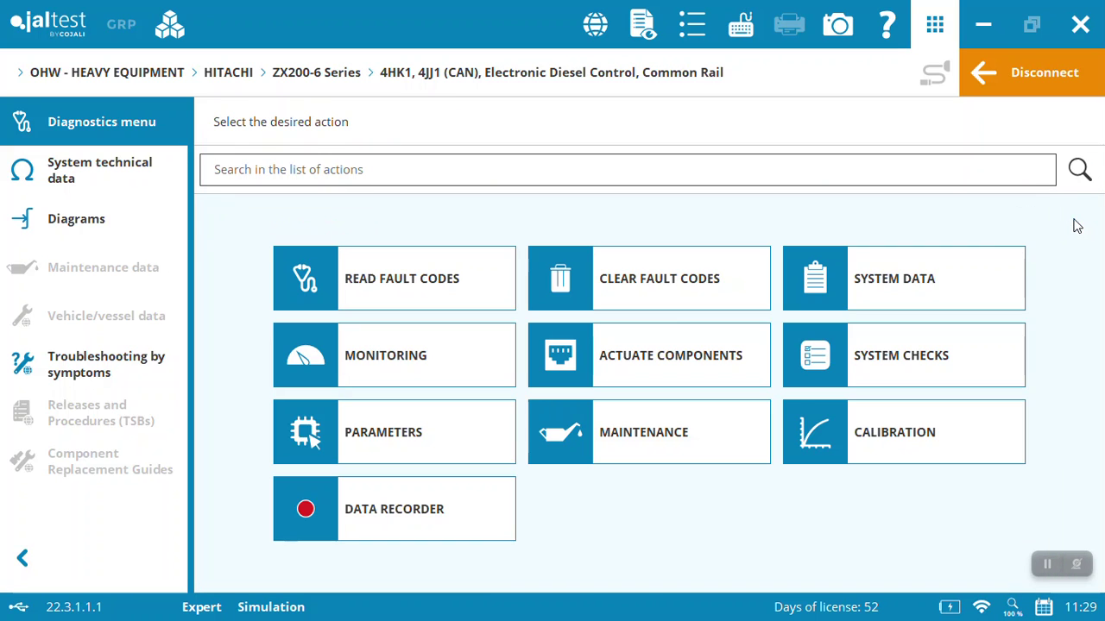
{"action": "left_click", "coordinate": [671, 362]}
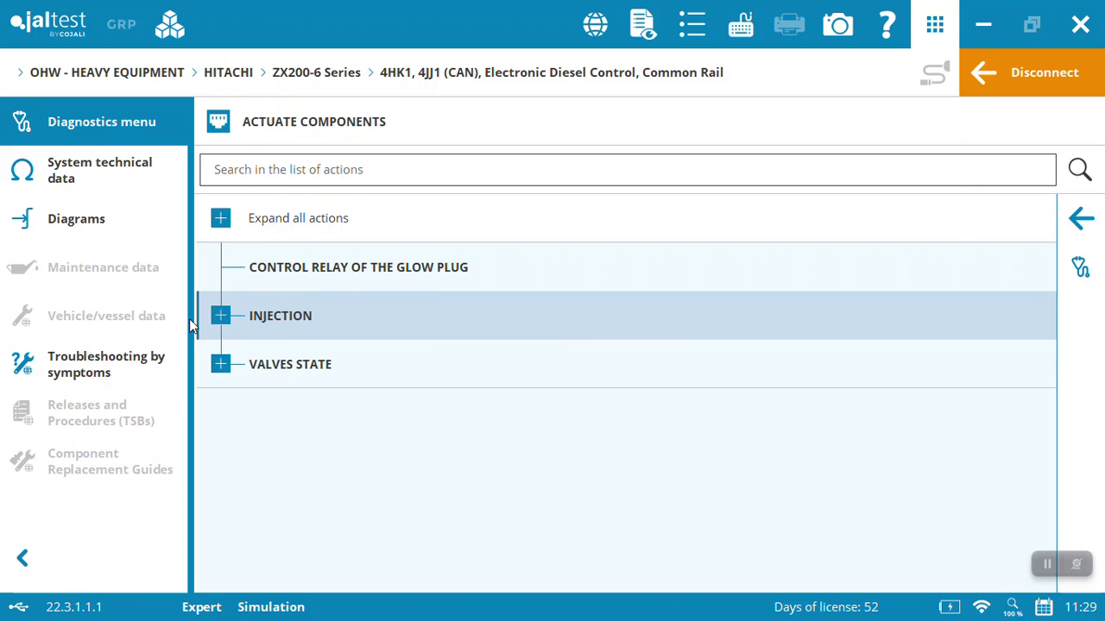
{"action": "left_click", "coordinate": [202, 322]}
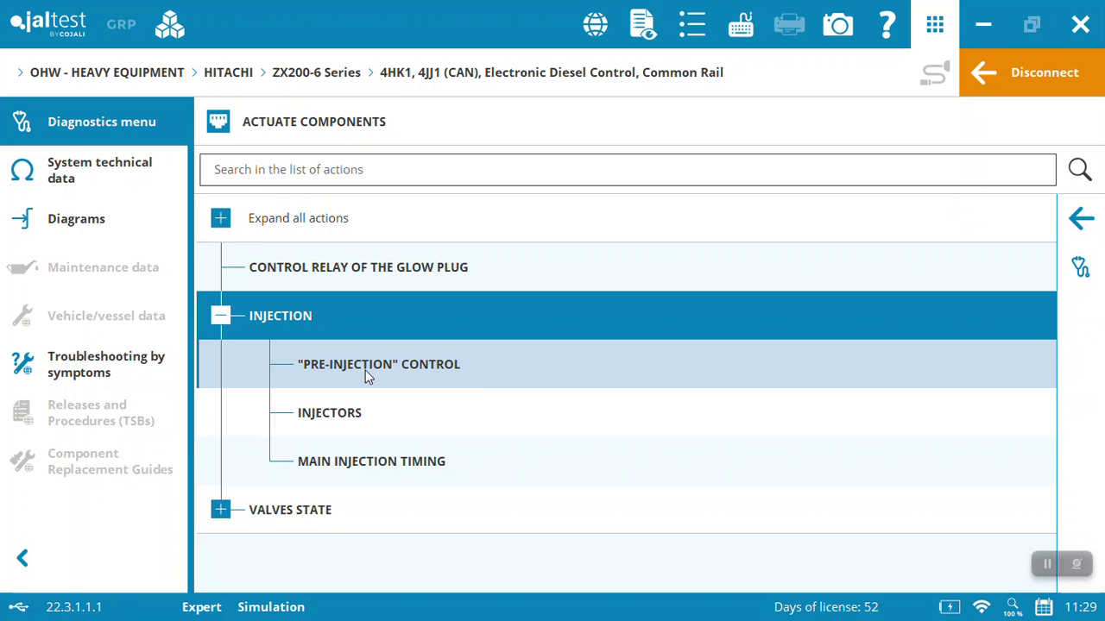
{"action": "left_click", "coordinate": [197, 523]}
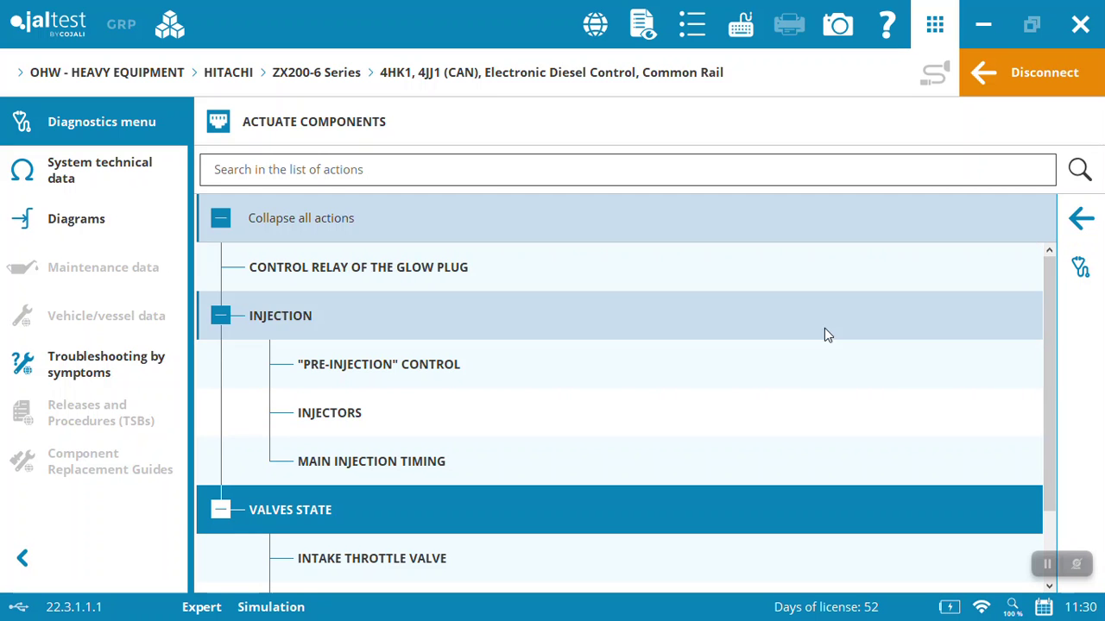
{"action": "left_click", "coordinate": [487, 407]}
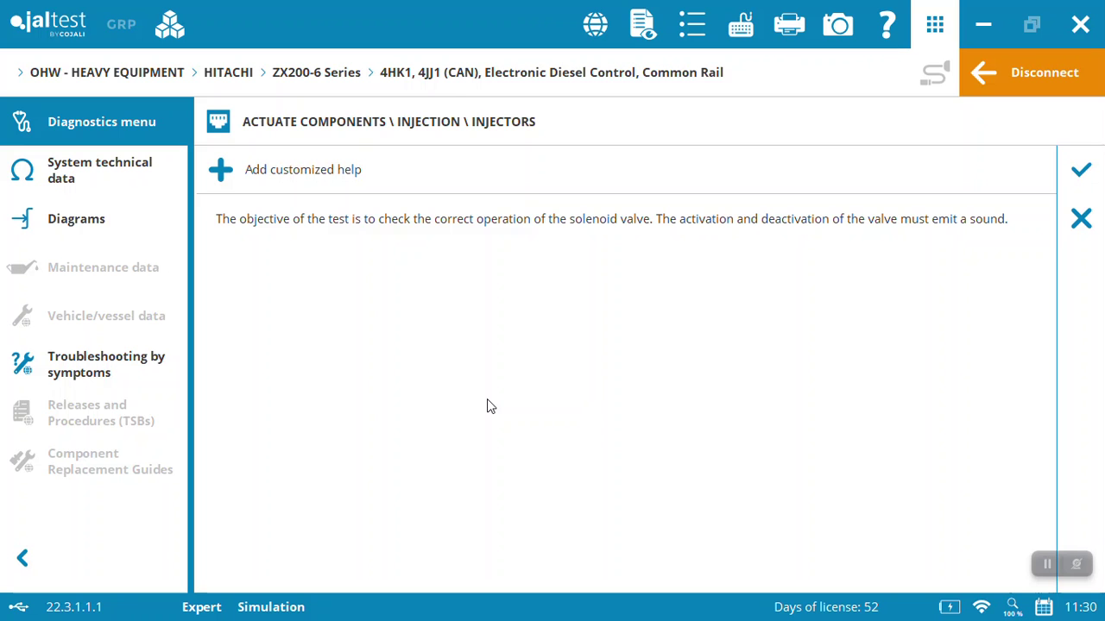
Accept the engine-stopped conditions, actuate the cylinder 1 injector, and return to the main actions
{"action": "left_click", "coordinate": [1079, 170]}
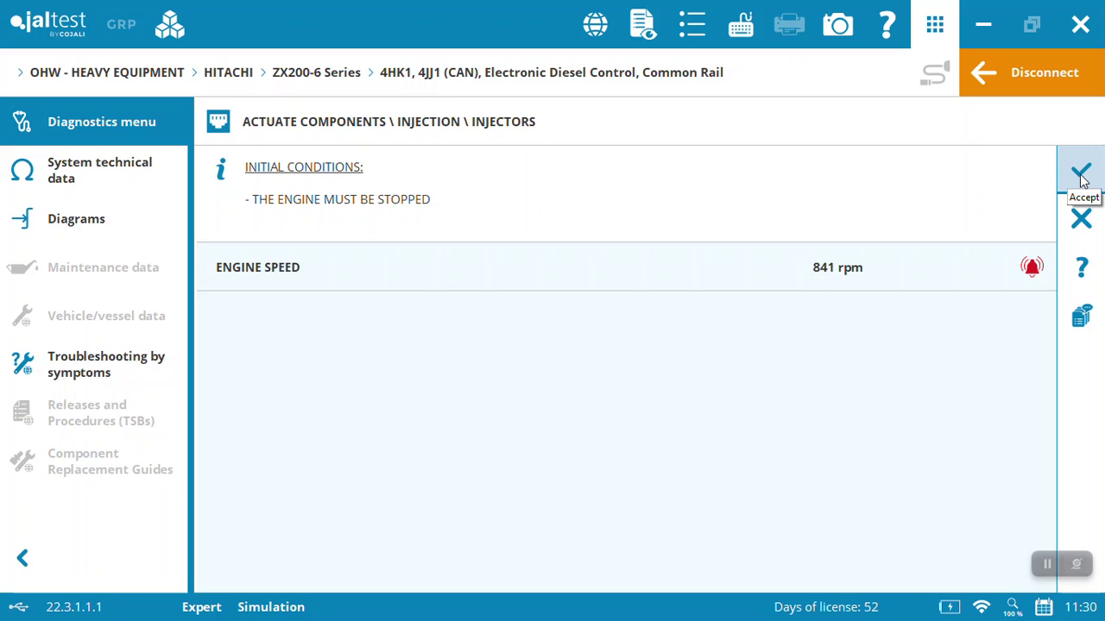
{"action": "left_click", "coordinate": [1082, 176]}
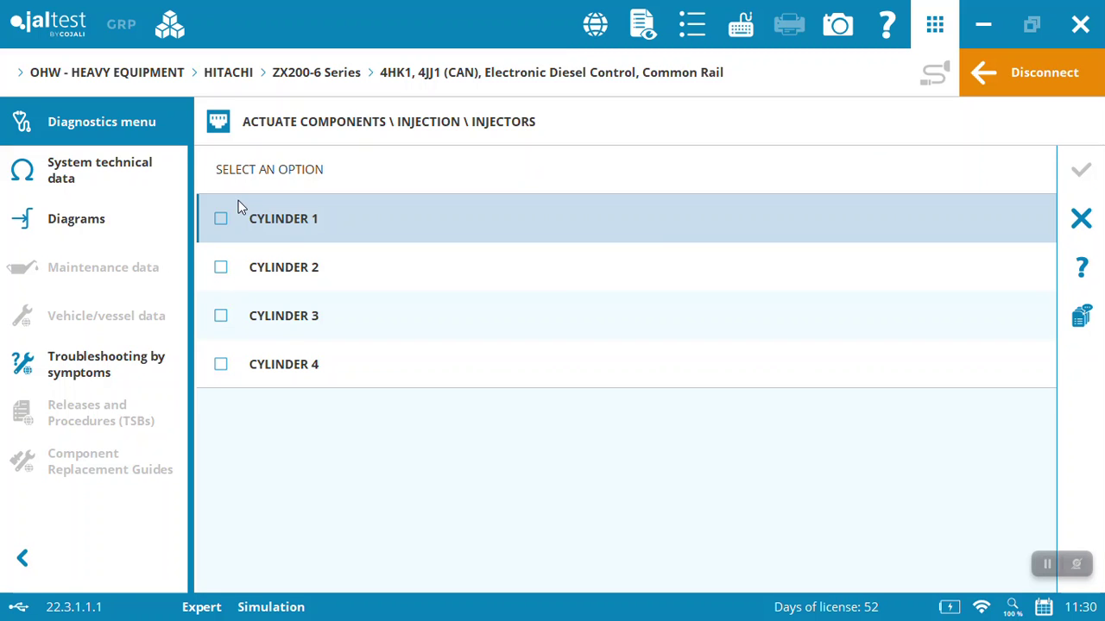
{"action": "left_click", "coordinate": [221, 221]}
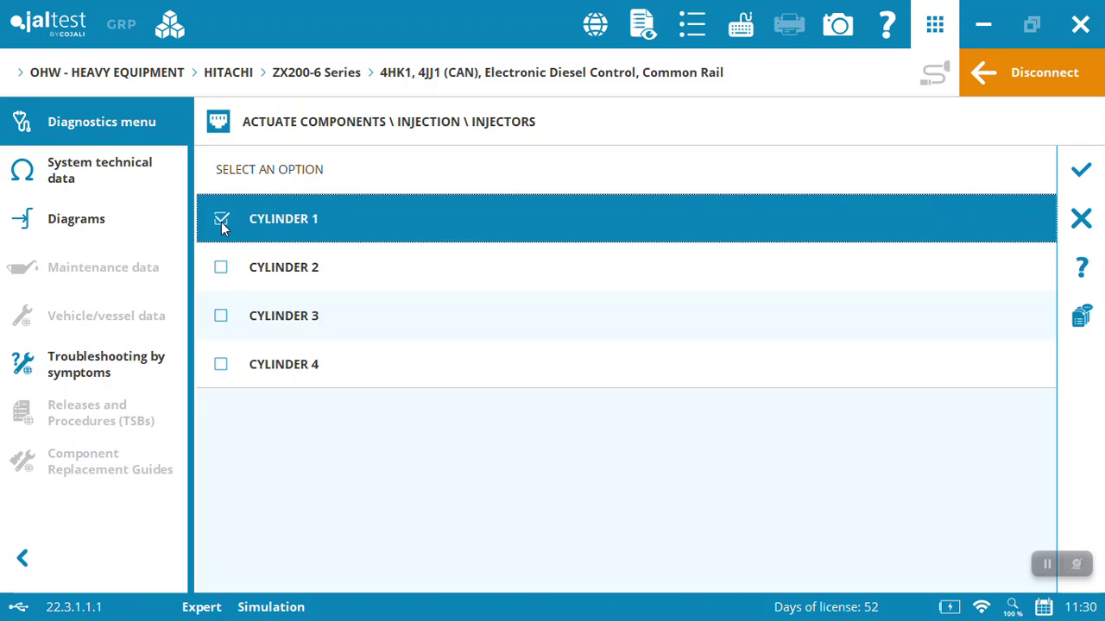
{"action": "left_click", "coordinate": [1089, 180]}
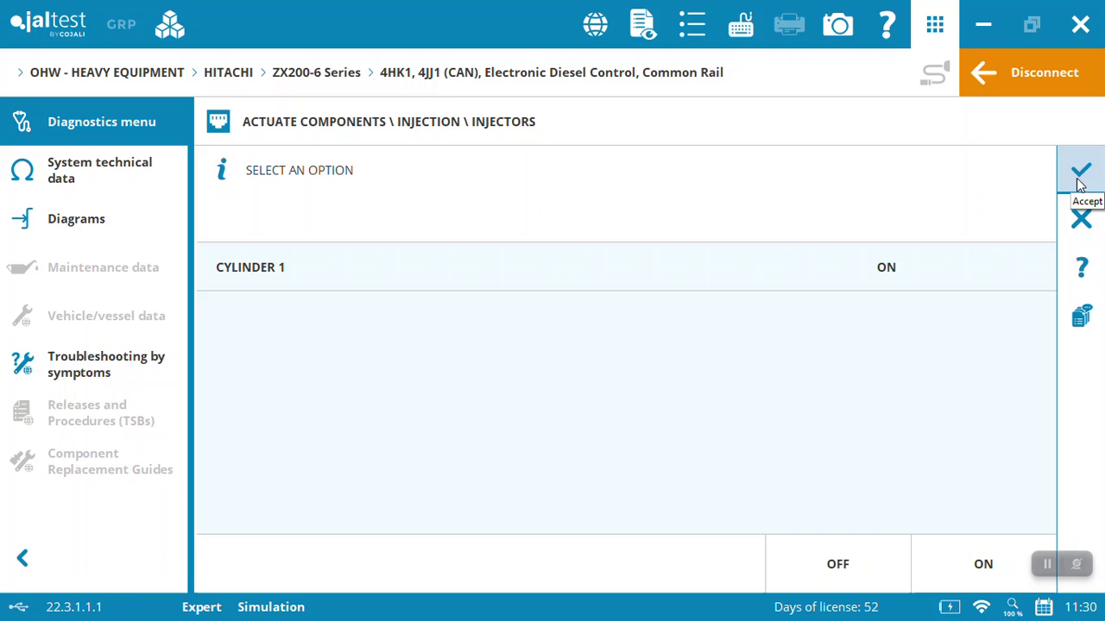
{"action": "left_click", "coordinate": [1079, 180]}
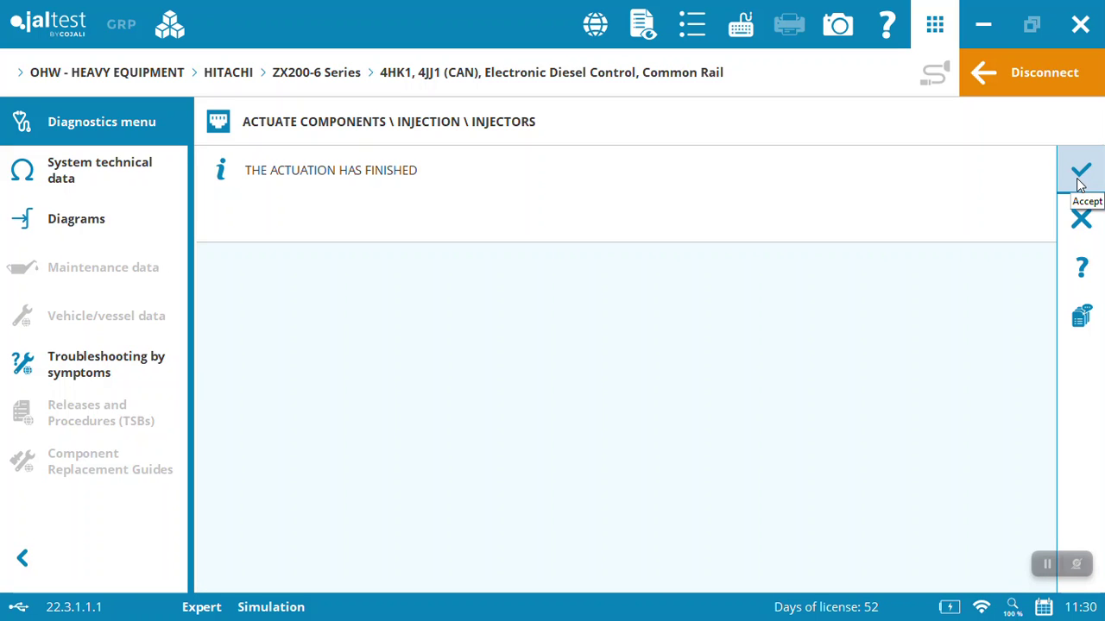
{"action": "left_click", "coordinate": [1079, 181]}
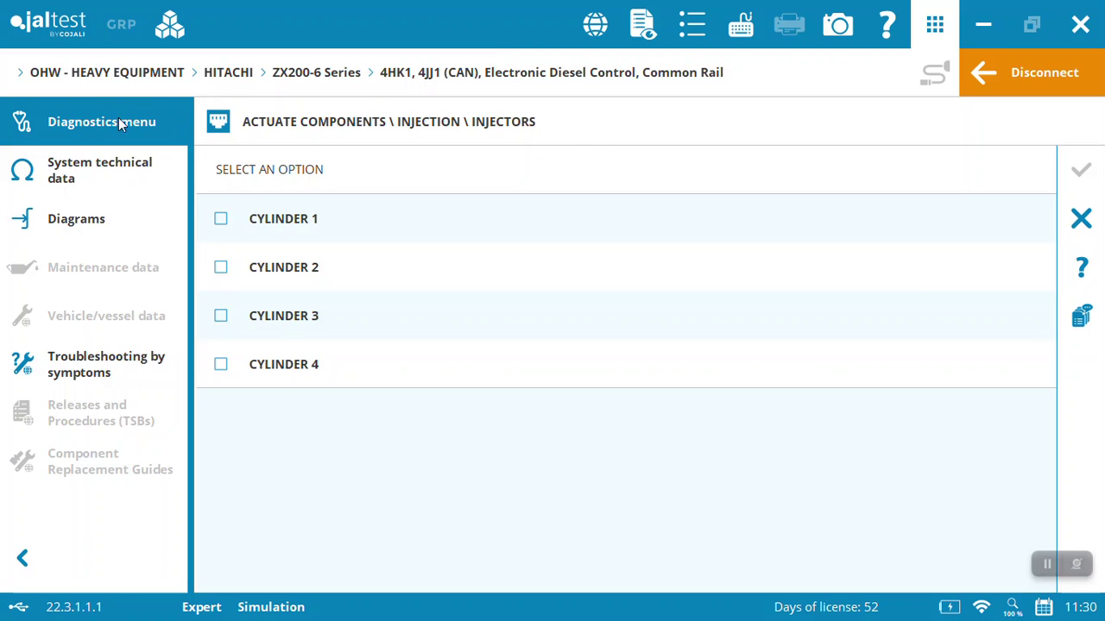
{"action": "left_click", "coordinate": [1080, 219]}
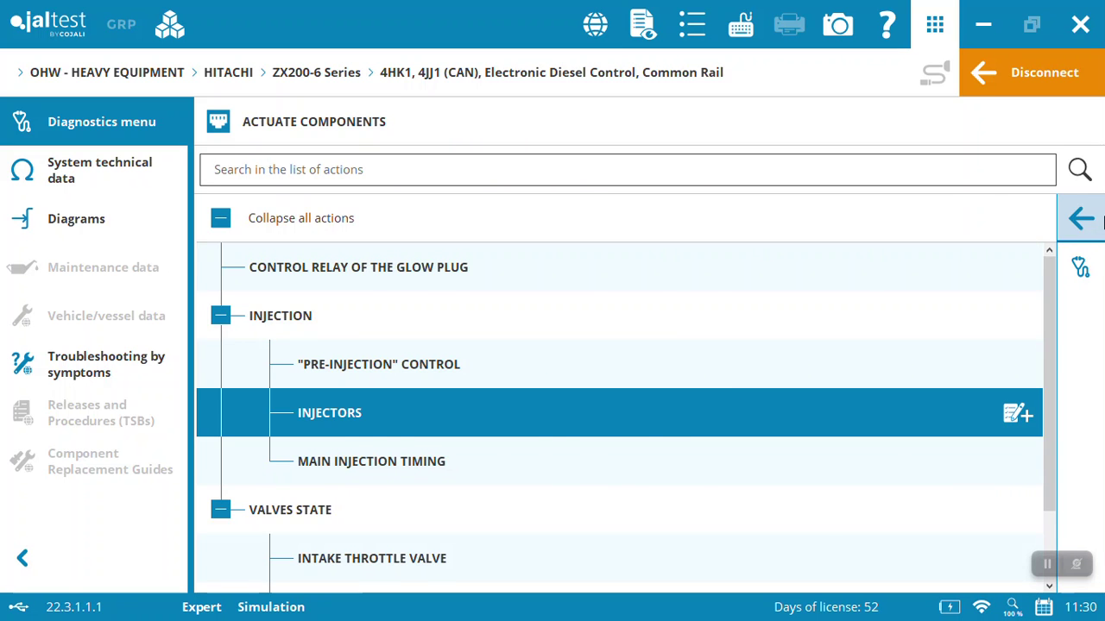
{"action": "left_click", "coordinate": [1082, 221]}
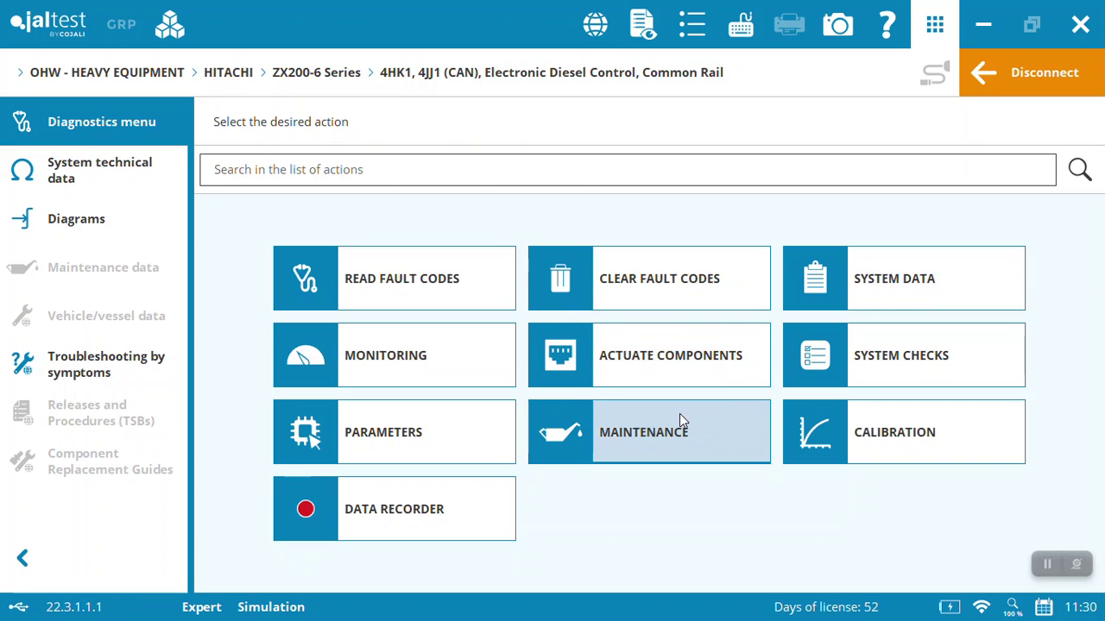
In Maintenance, expand Particulate Filter Regeneration and choose Forced Regeneration
{"action": "left_click", "coordinate": [678, 429]}
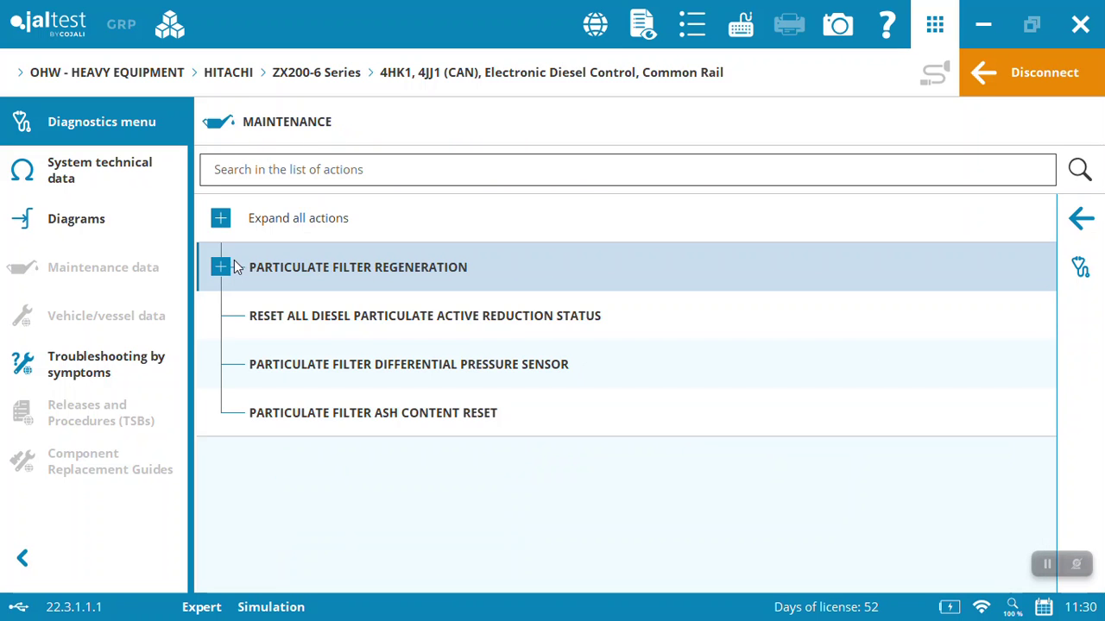
{"action": "left_click", "coordinate": [222, 267]}
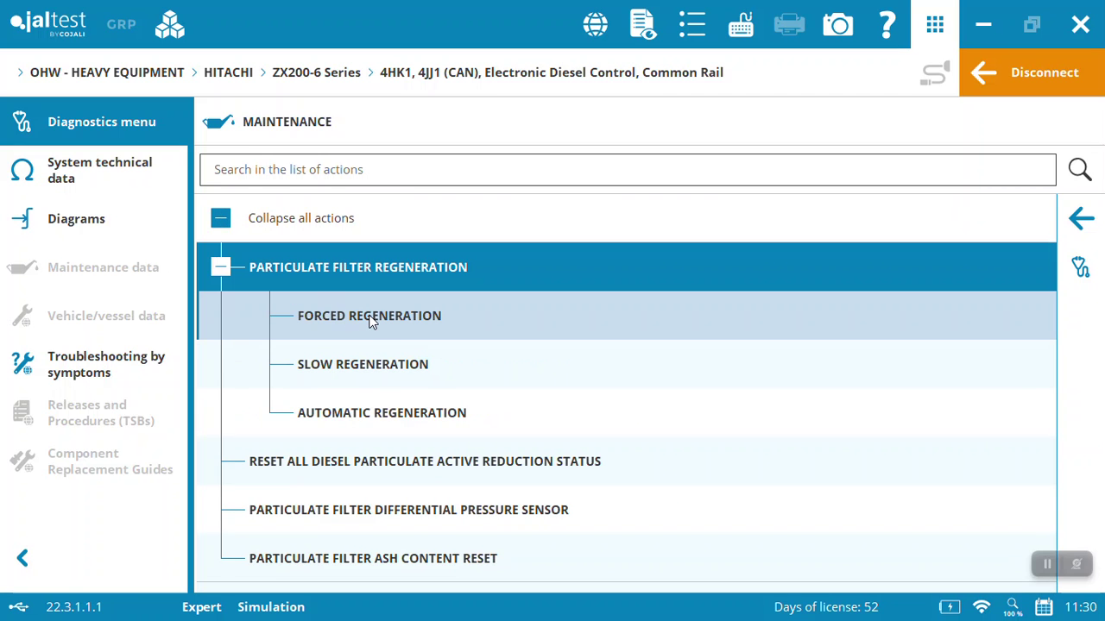
{"action": "left_click", "coordinate": [369, 318]}
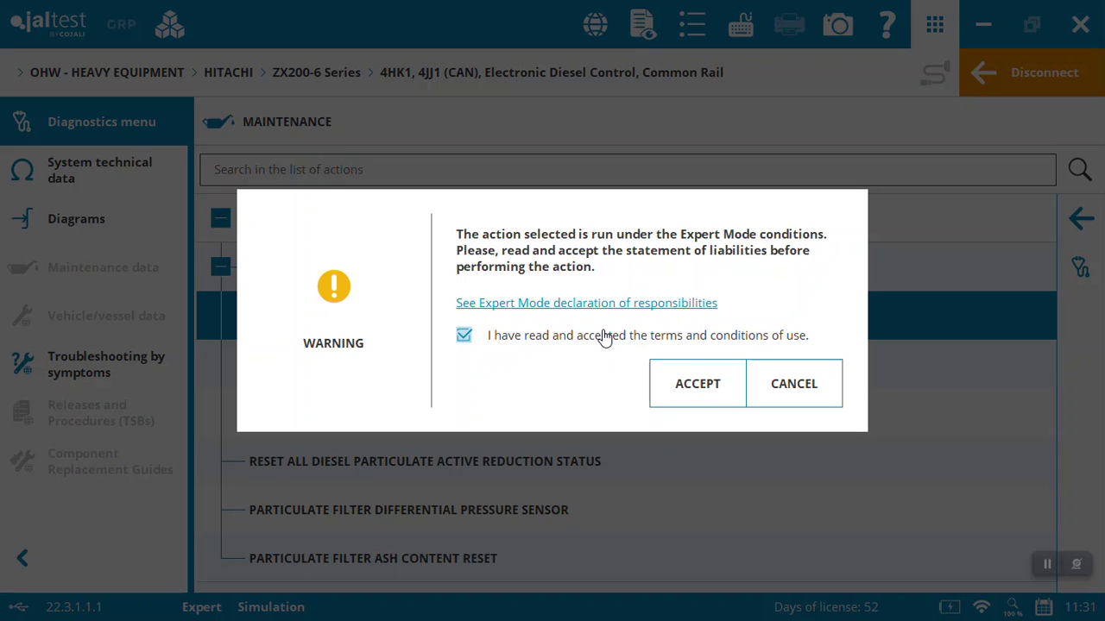
Accept the Expert Mode terms and confirm the warning, status reset prompt and engine-idle conditions
{"action": "left_click", "coordinate": [688, 382]}
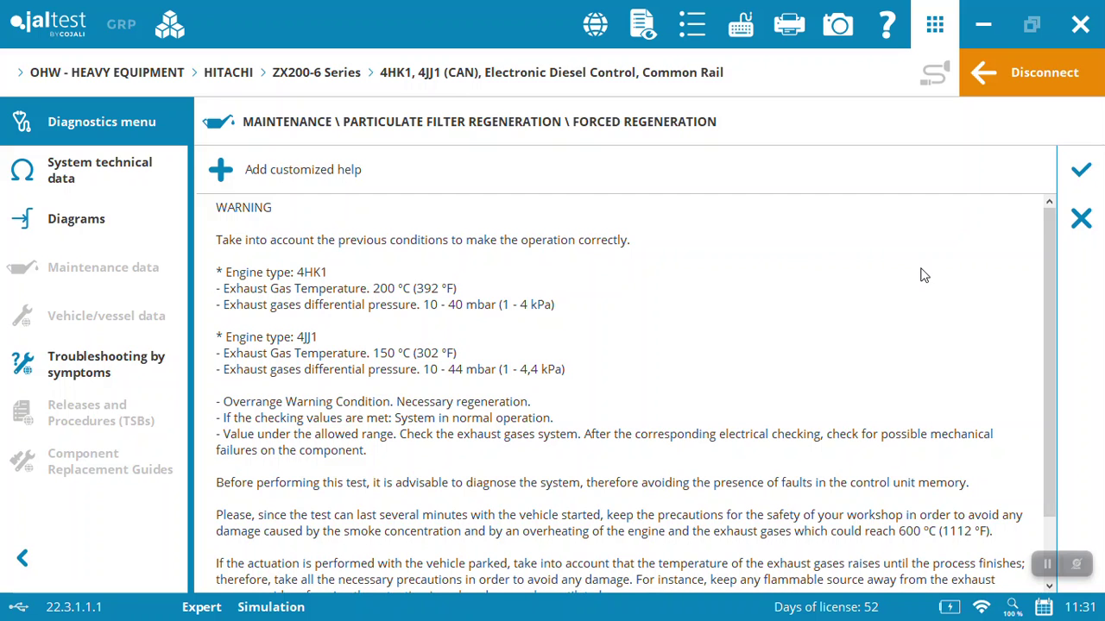
{"action": "left_click", "coordinate": [1050, 541]}
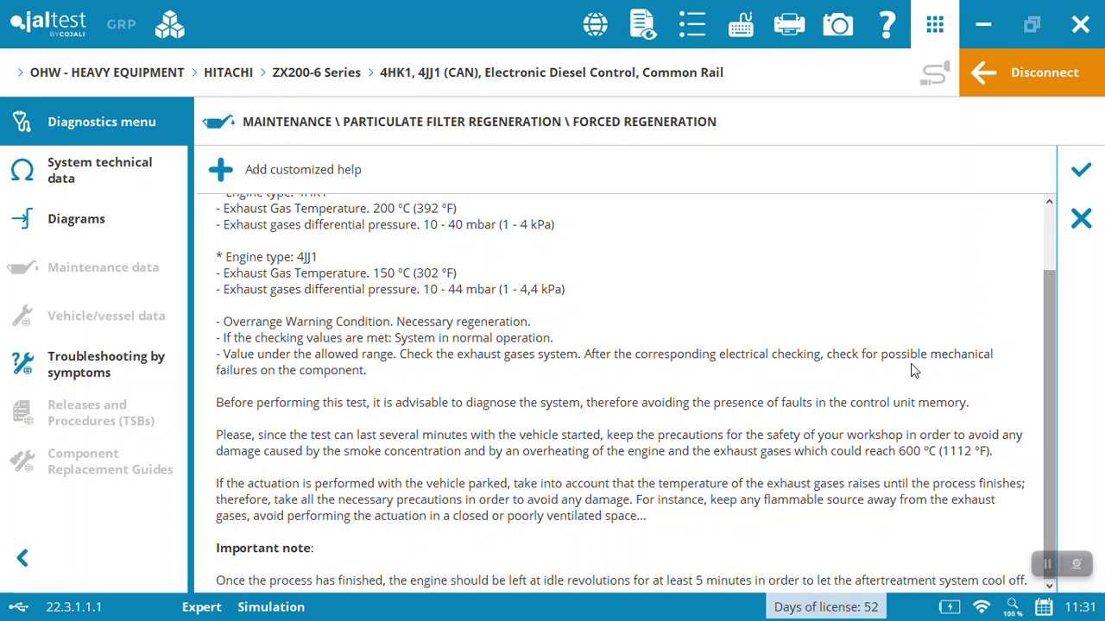
{"action": "left_click", "coordinate": [1084, 169]}
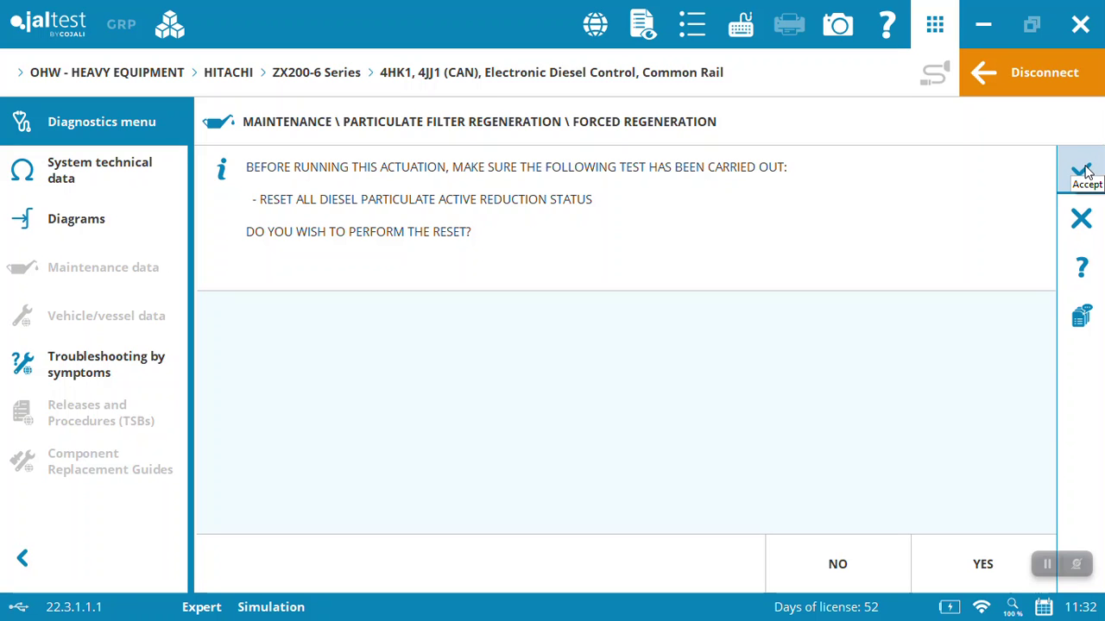
{"action": "left_click", "coordinate": [1084, 172]}
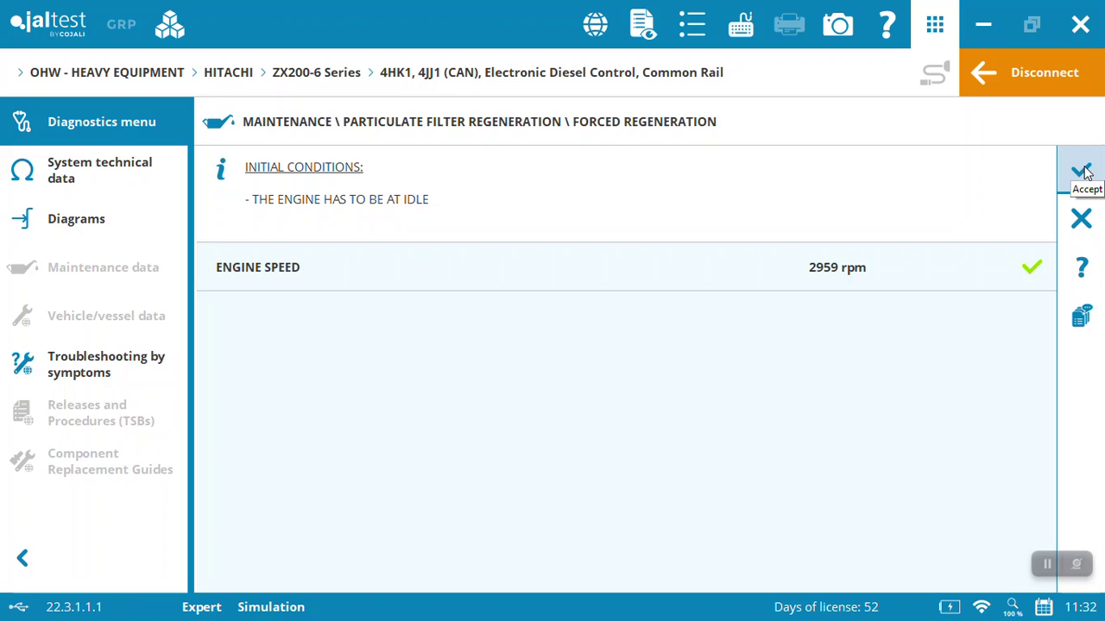
{"action": "left_click", "coordinate": [1085, 173]}
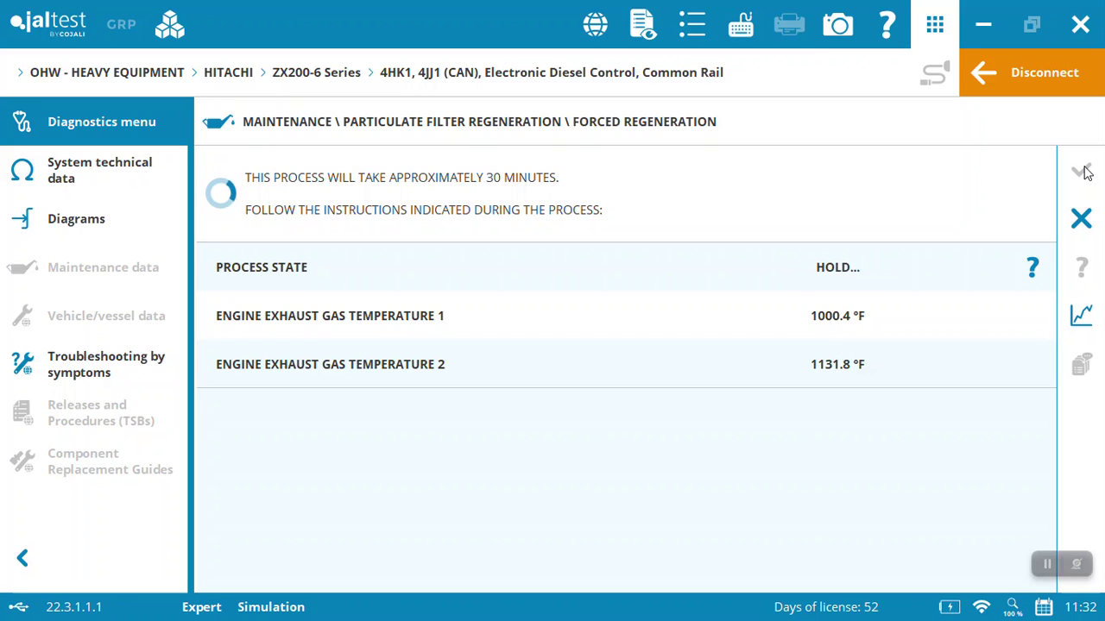
Finish the regeneration, view its exhaust gas temperature graph, and return to the main actions
{"action": "left_click", "coordinate": [1084, 172]}
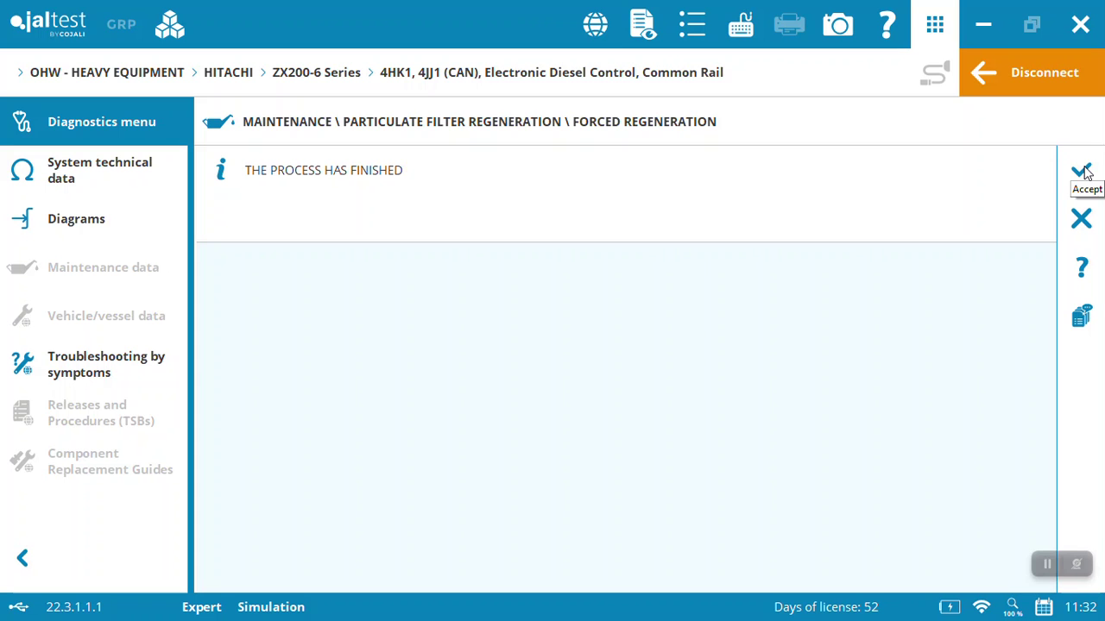
{"action": "left_click", "coordinate": [1084, 172]}
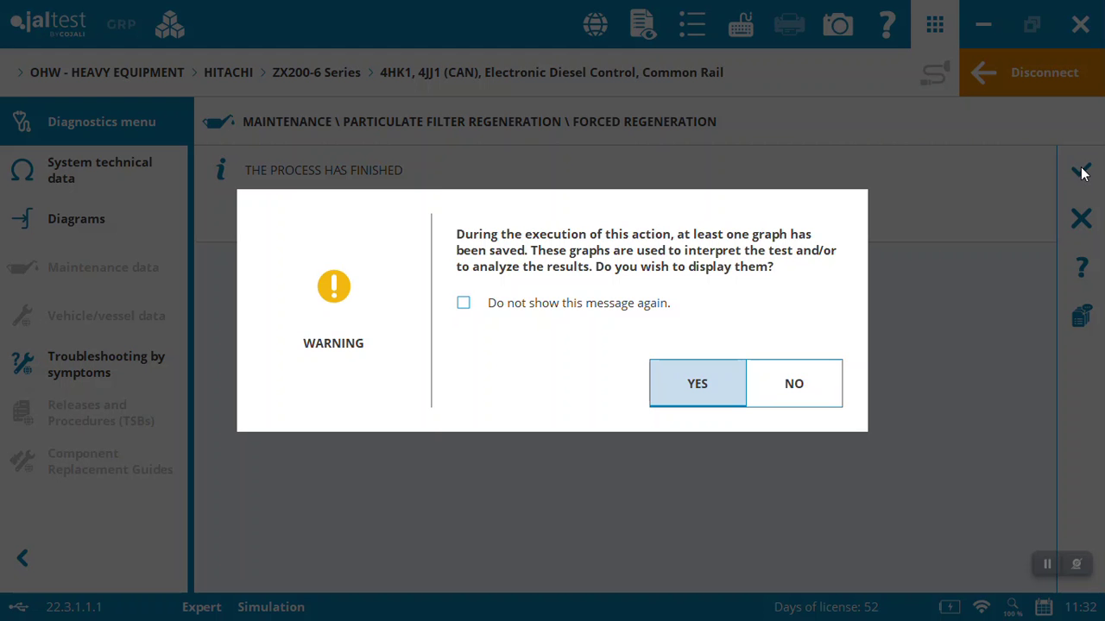
{"action": "left_click", "coordinate": [698, 385]}
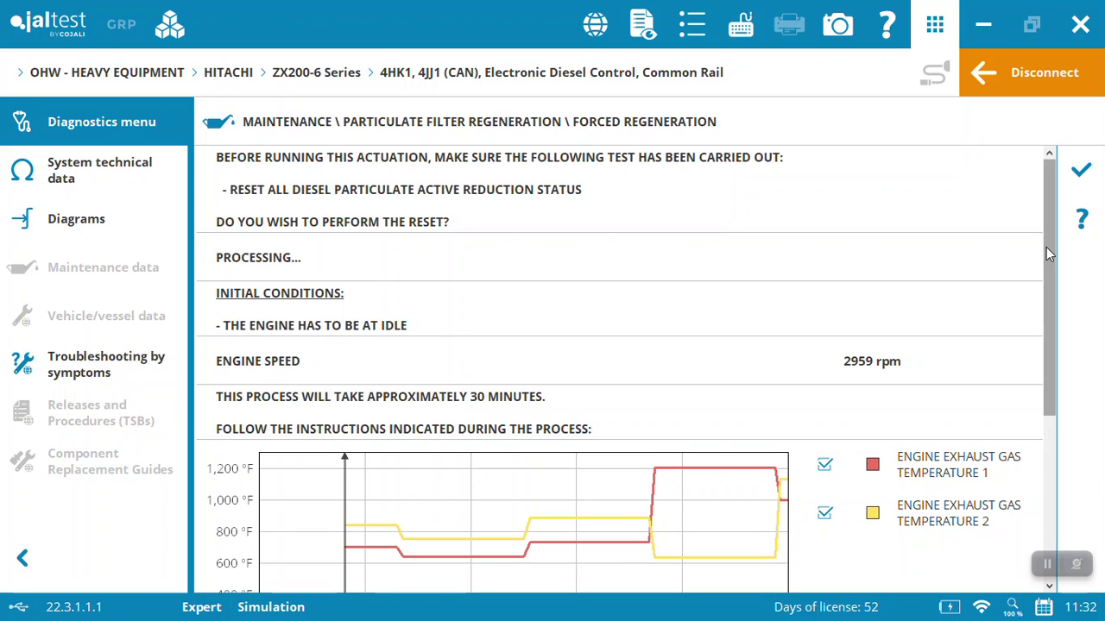
{"action": "left_click_drag", "start_coordinate": [1046, 248], "coordinate": [1053, 205]}
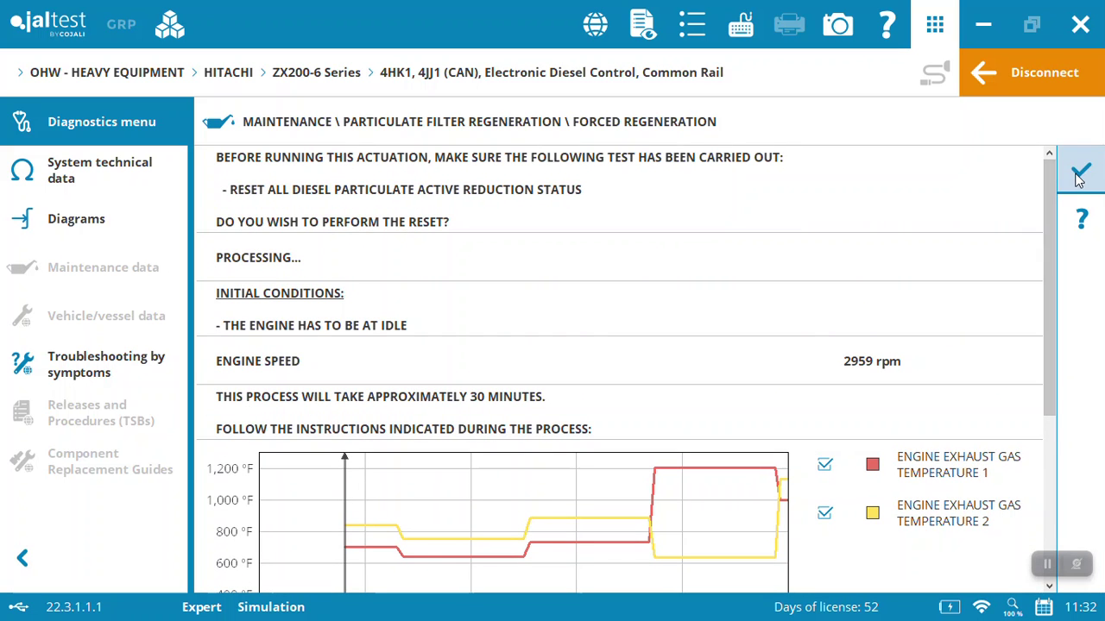
{"action": "left_click", "coordinate": [1079, 172]}
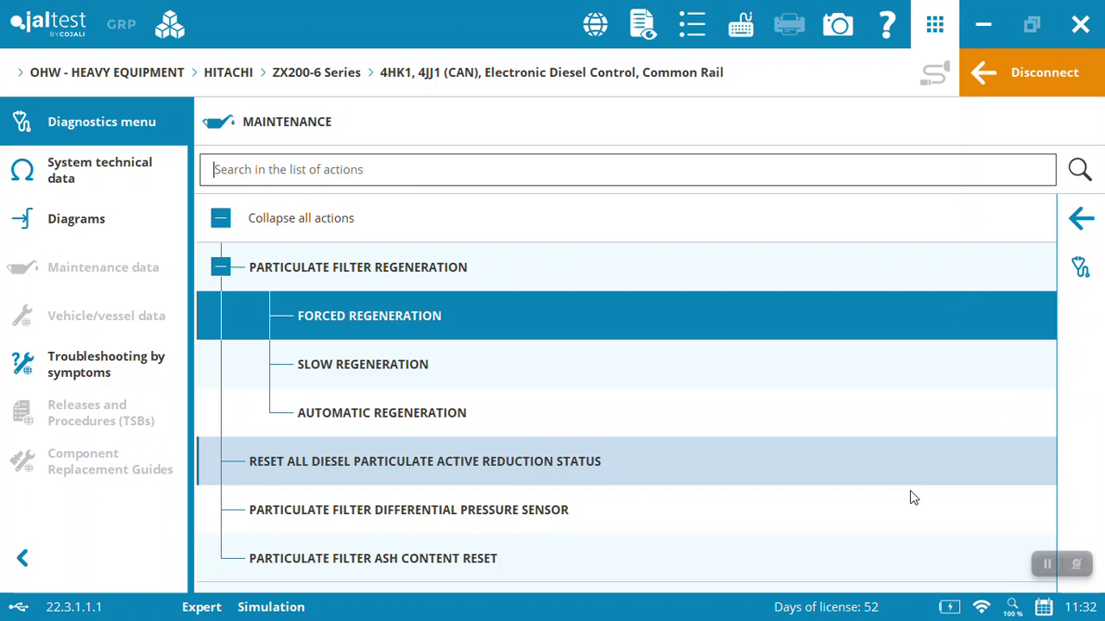
{"action": "left_click", "coordinate": [1074, 221]}
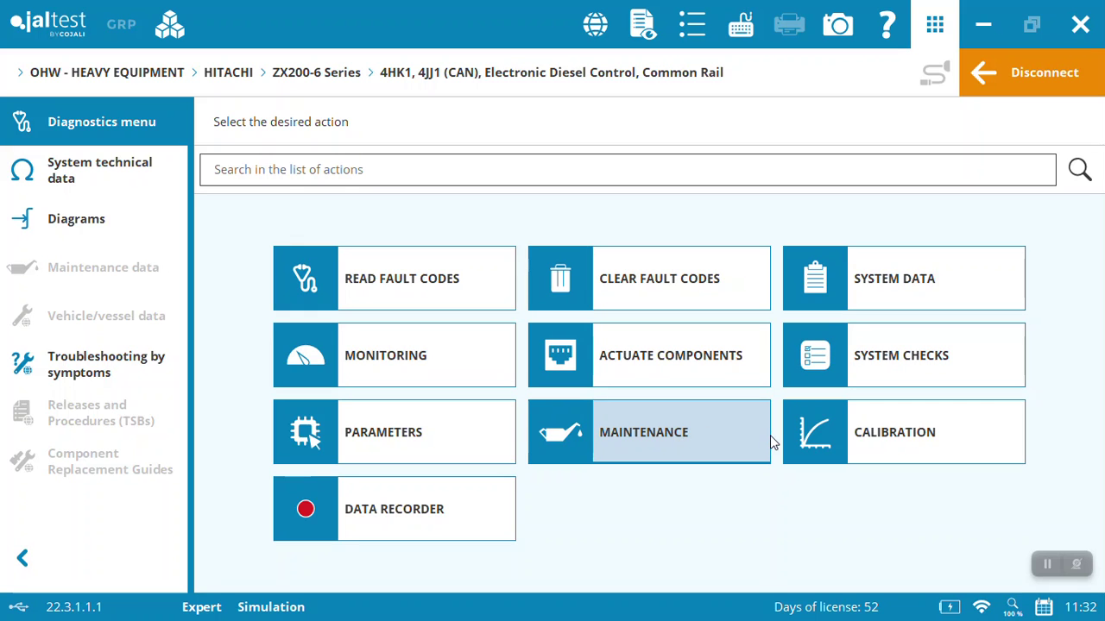
Browse Calibration and Parameters' Injector Coding group, then open System technical data
{"action": "left_click", "coordinate": [865, 447]}
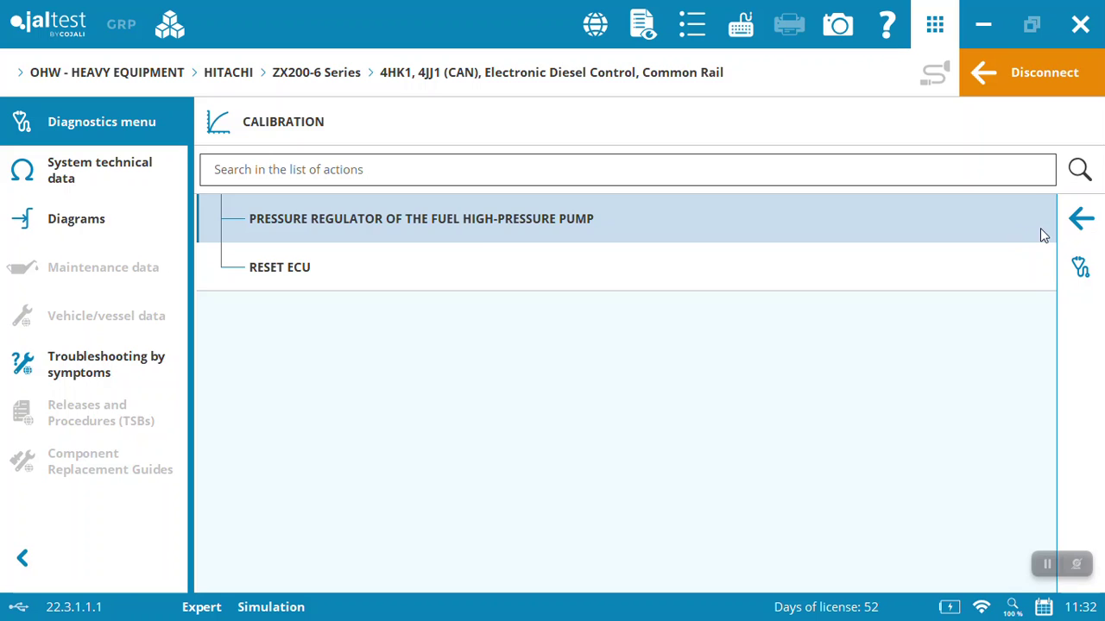
{"action": "left_click", "coordinate": [1071, 232]}
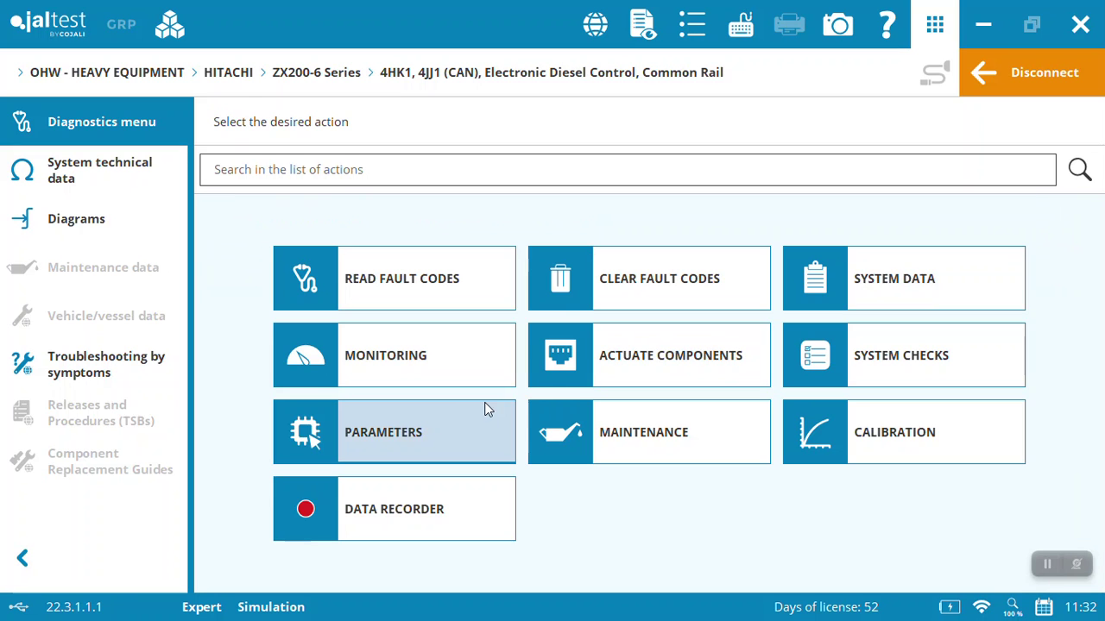
{"action": "left_click", "coordinate": [444, 417]}
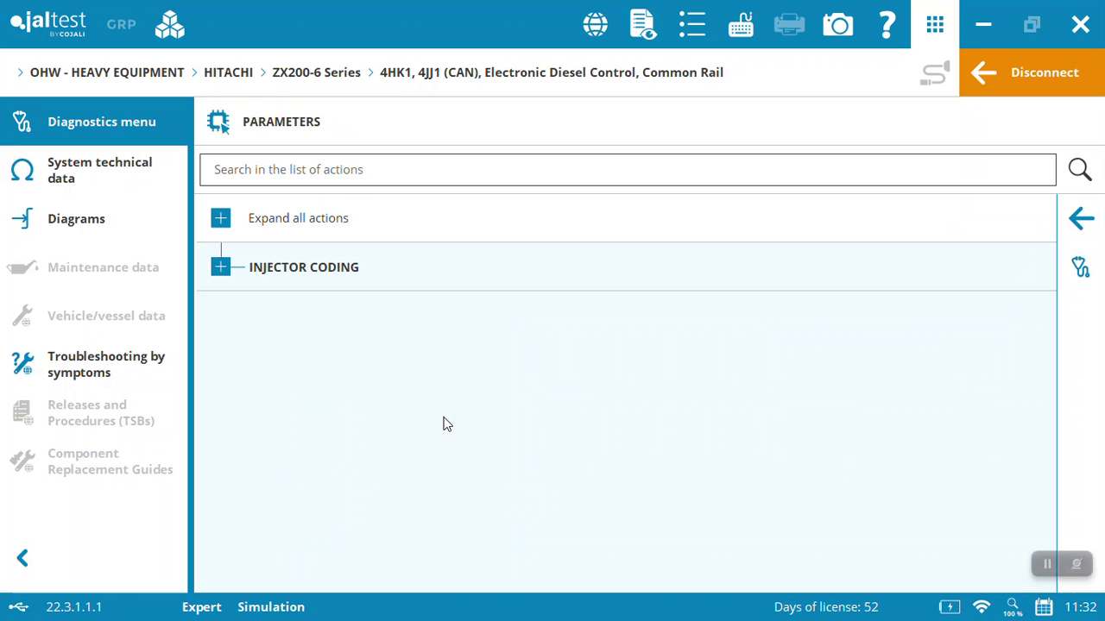
{"action": "left_click", "coordinate": [221, 267]}
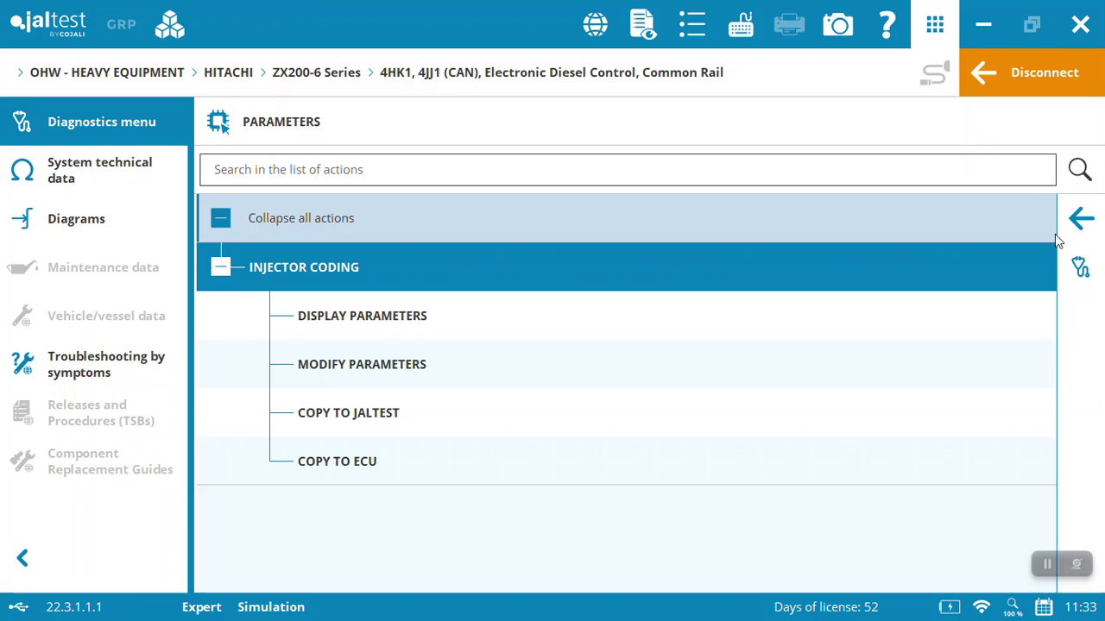
{"action": "left_click", "coordinate": [1084, 226]}
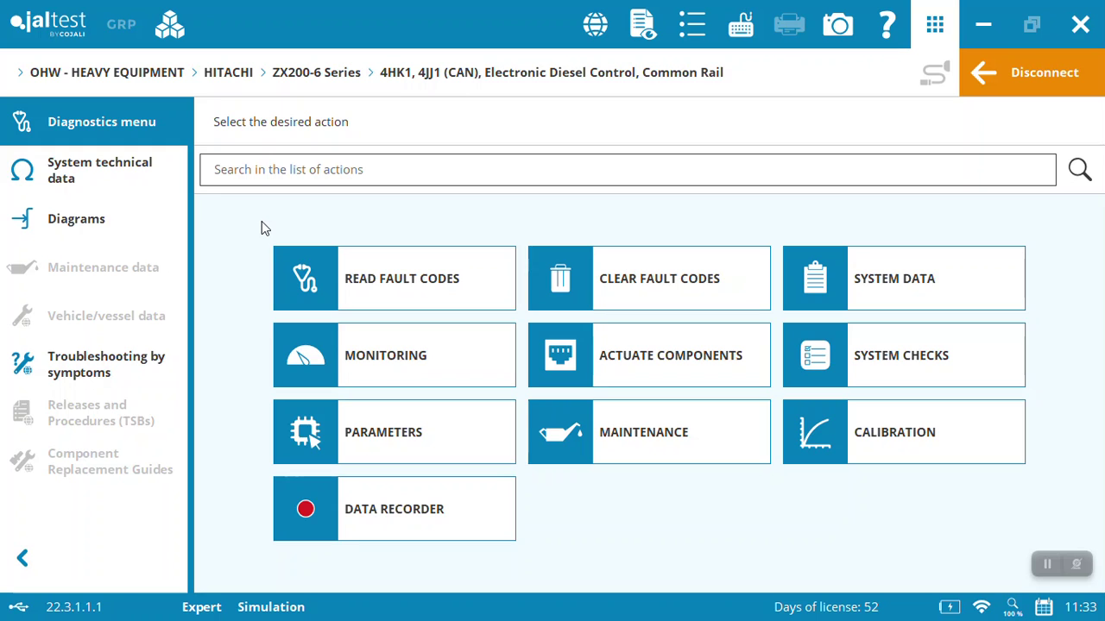
{"action": "left_click", "coordinate": [94, 174]}
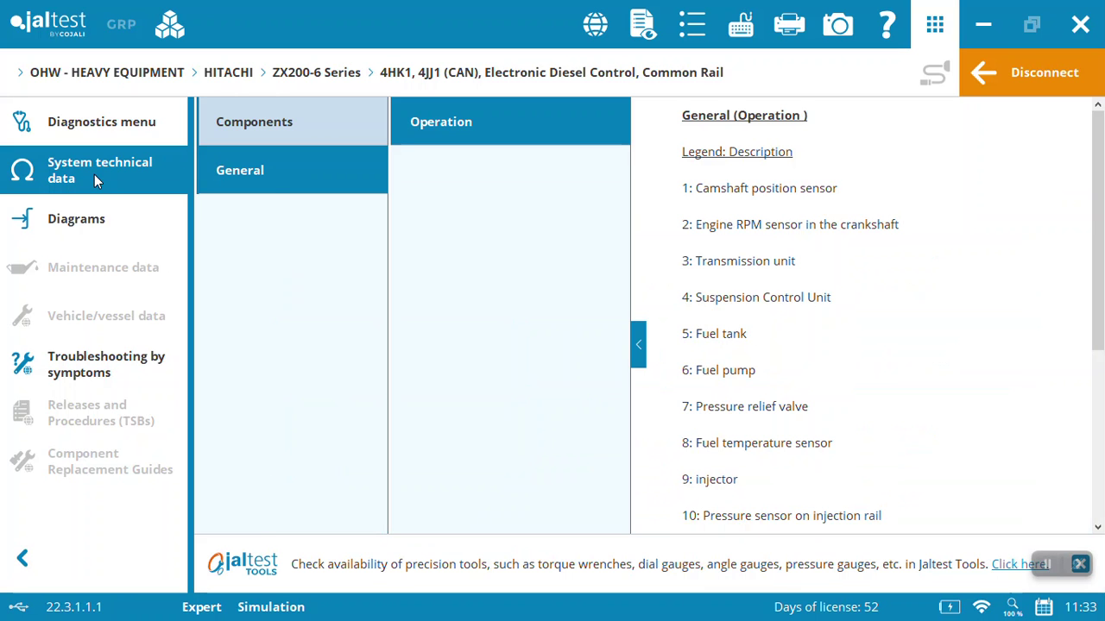
In Components, view CA2' Central Computer and CA6 DCU, then follow the Final Tier 4 / Stage IV diagrams link
{"action": "left_click", "coordinate": [298, 122]}
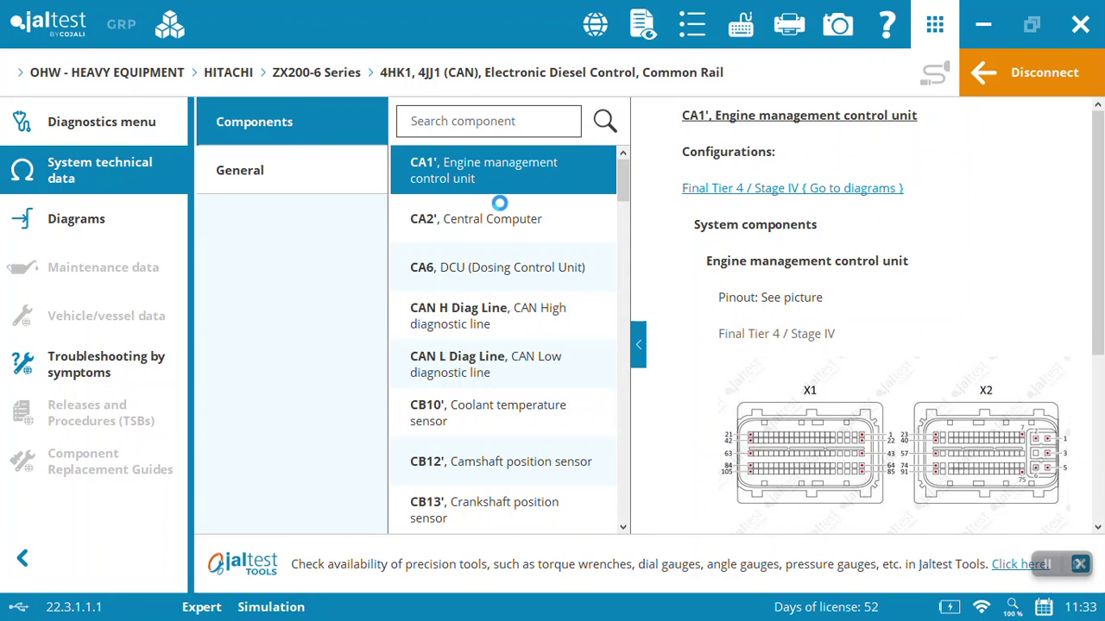
{"action": "left_click", "coordinate": [510, 221]}
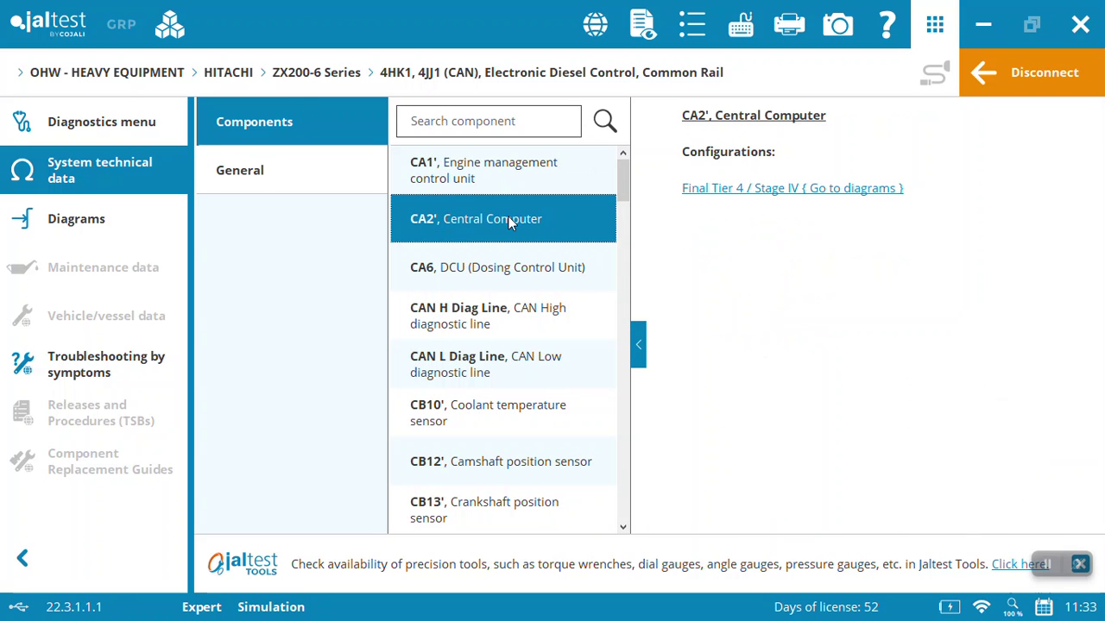
{"action": "left_click", "coordinate": [513, 285]}
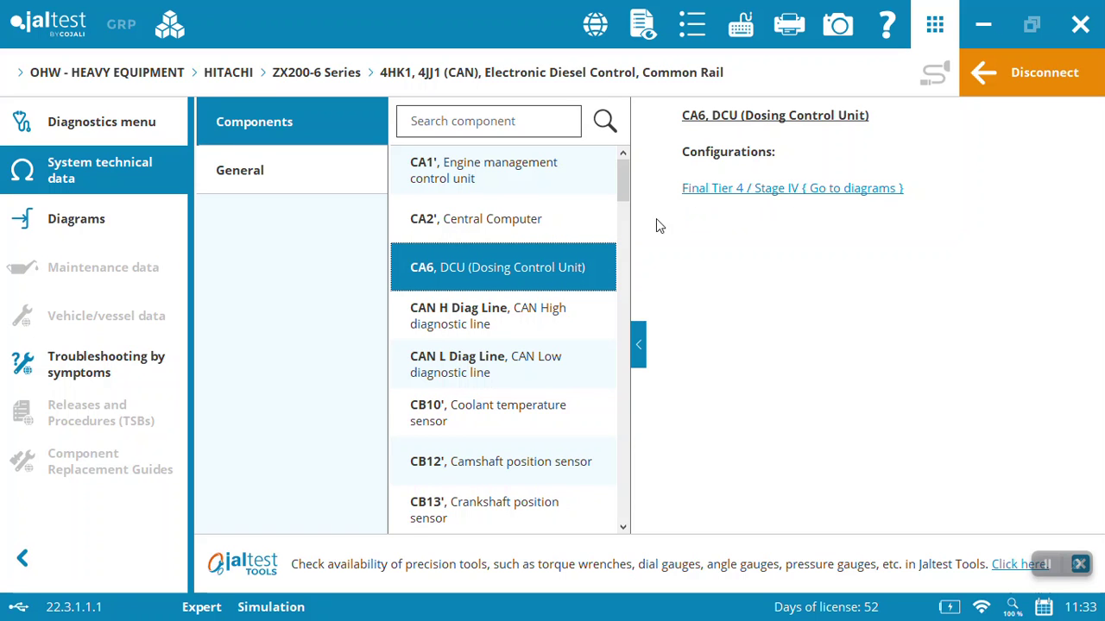
{"action": "left_click", "coordinate": [781, 190]}
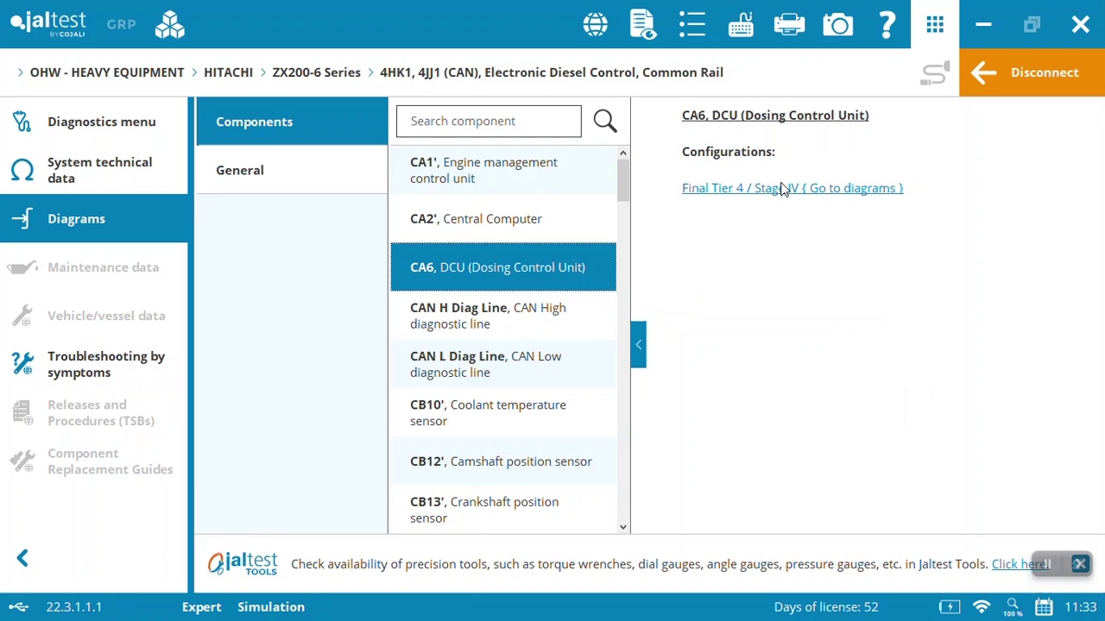
Open the Final Tier 4 / Stage IV wiring diagram and locate the CB21 throttle position sensor
{"action": "left_click", "coordinate": [783, 188]}
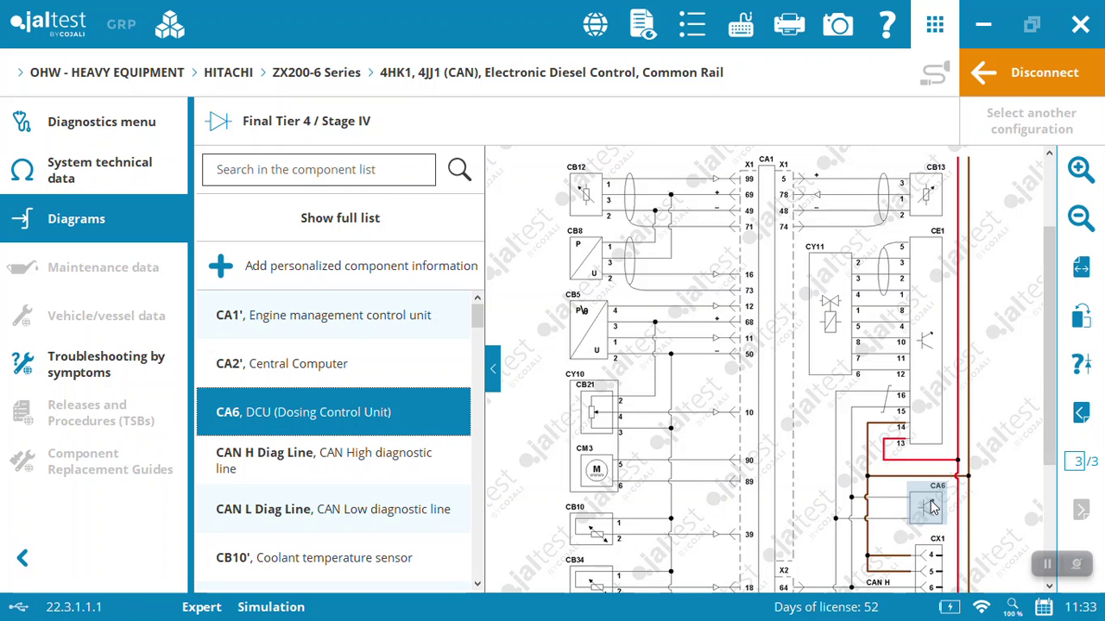
{"action": "mouse_move", "coordinate": [931, 508]}
{"action": "mouse_move", "coordinate": [837, 336]}
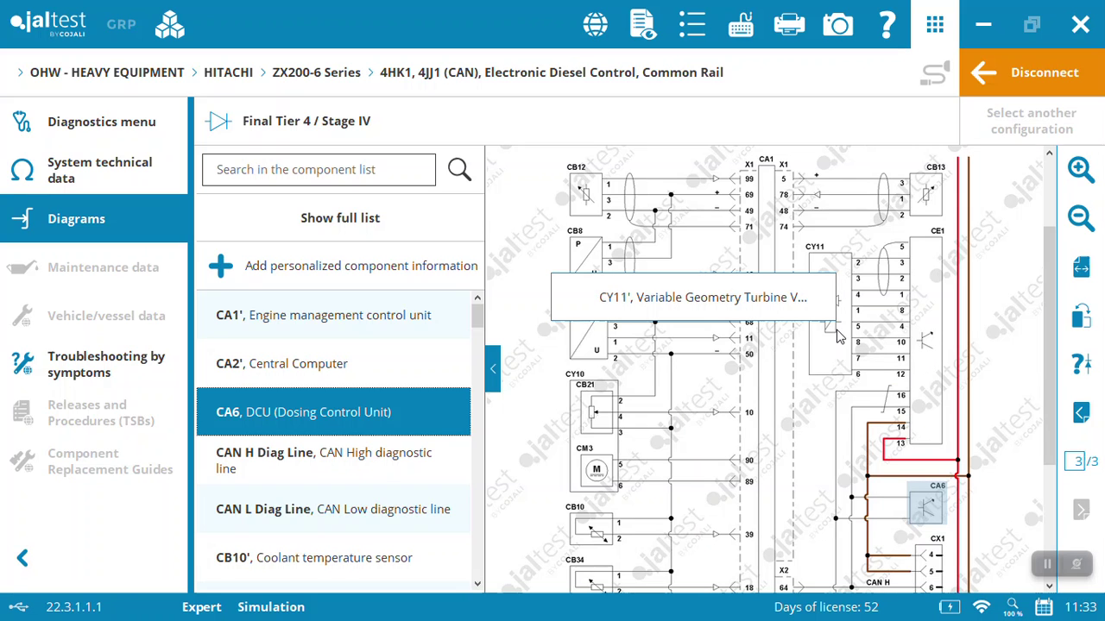
{"action": "mouse_move", "coordinate": [604, 417]}
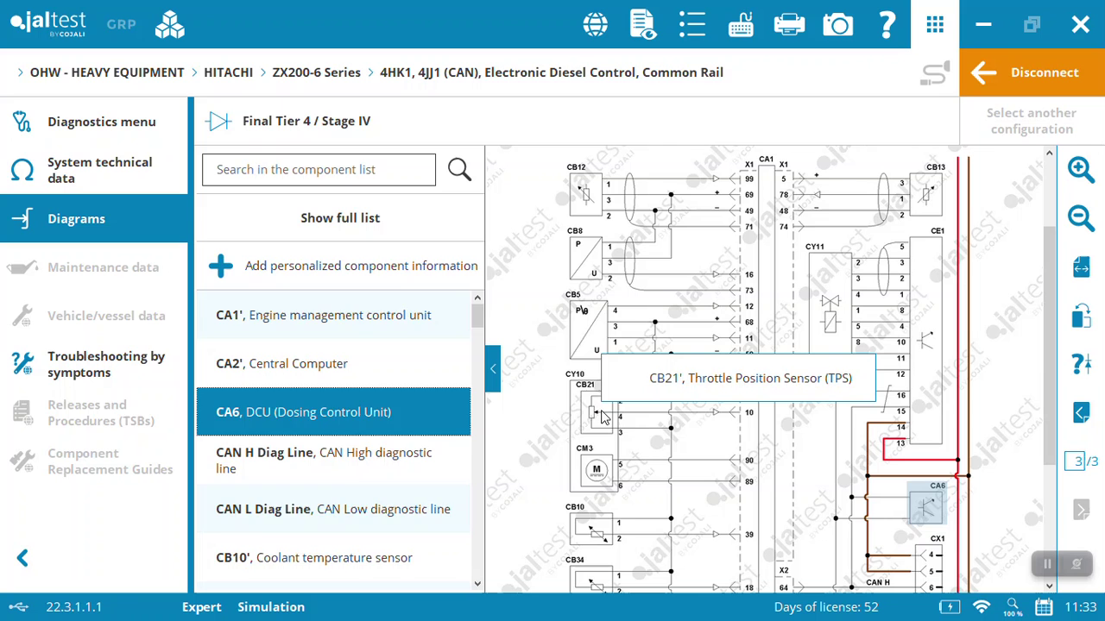
{"action": "left_click", "coordinate": [605, 417]}
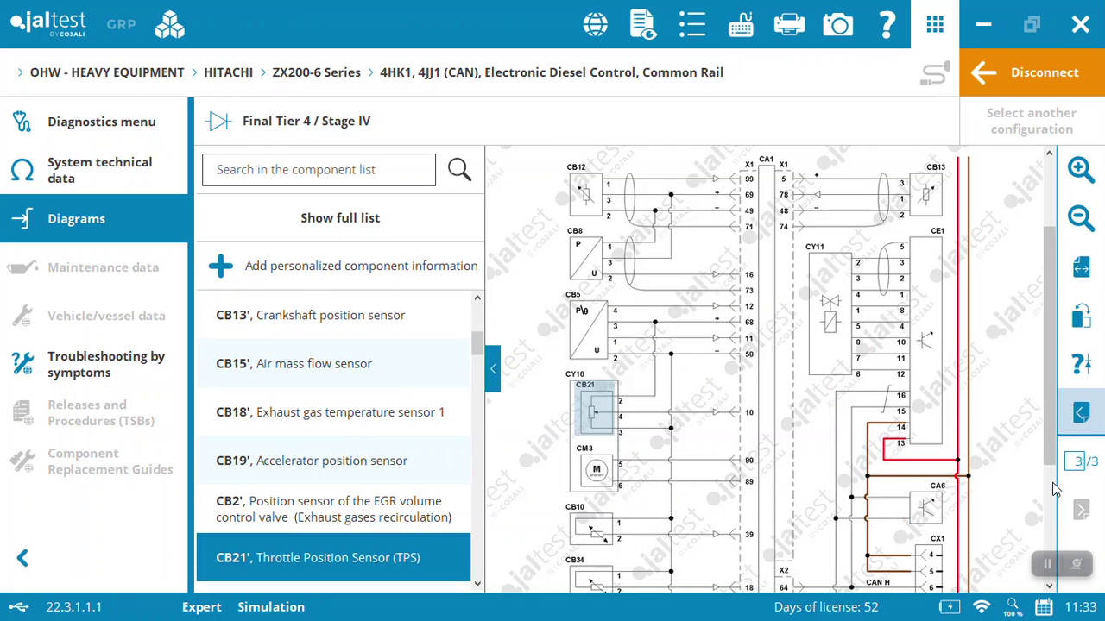
View the CB24 sensor's component information and locate the CK3' Starting relay
{"action": "scroll", "coordinate": [1053, 489], "scroll_direction": "down", "scroll_amount": 3}
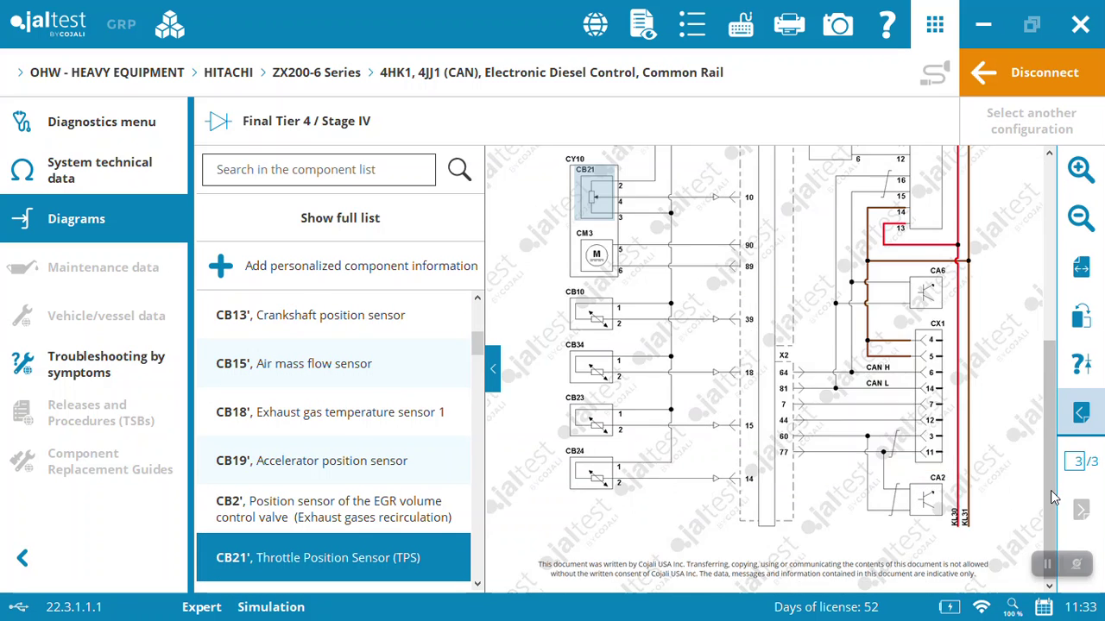
{"action": "left_click", "coordinate": [589, 463]}
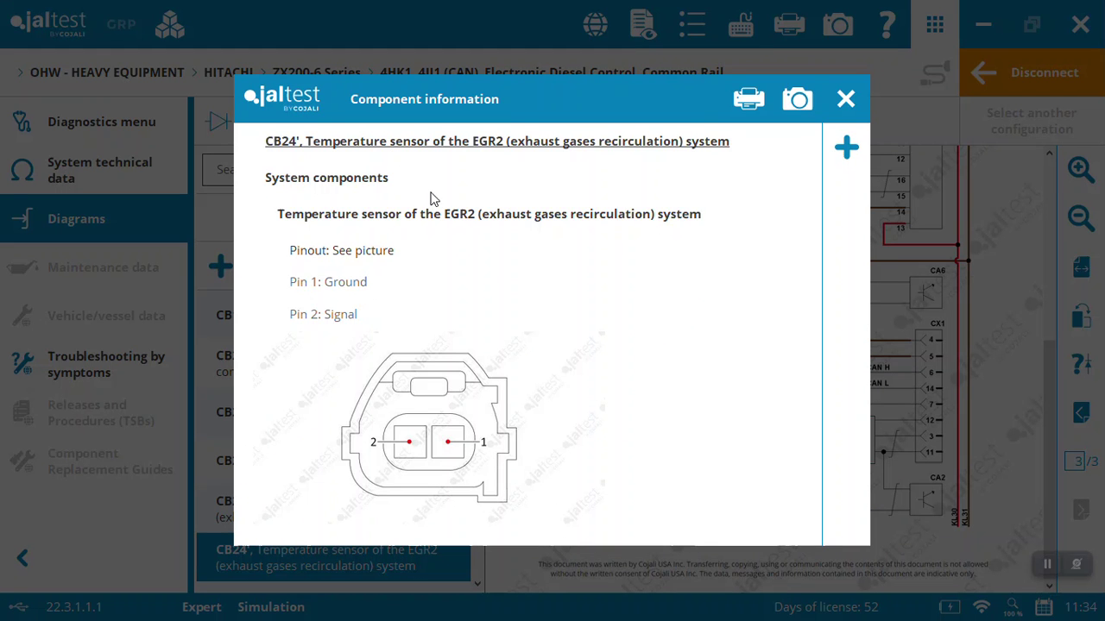
{"action": "left_click", "coordinate": [847, 119]}
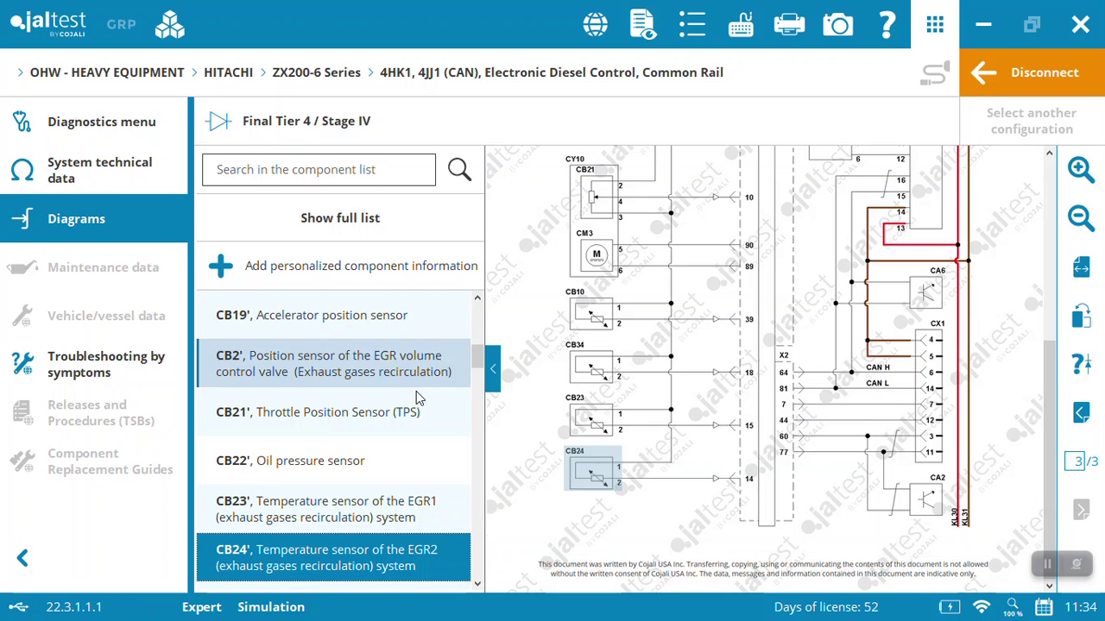
{"action": "scroll", "coordinate": [475, 452], "scroll_direction": "down", "scroll_amount": 10}
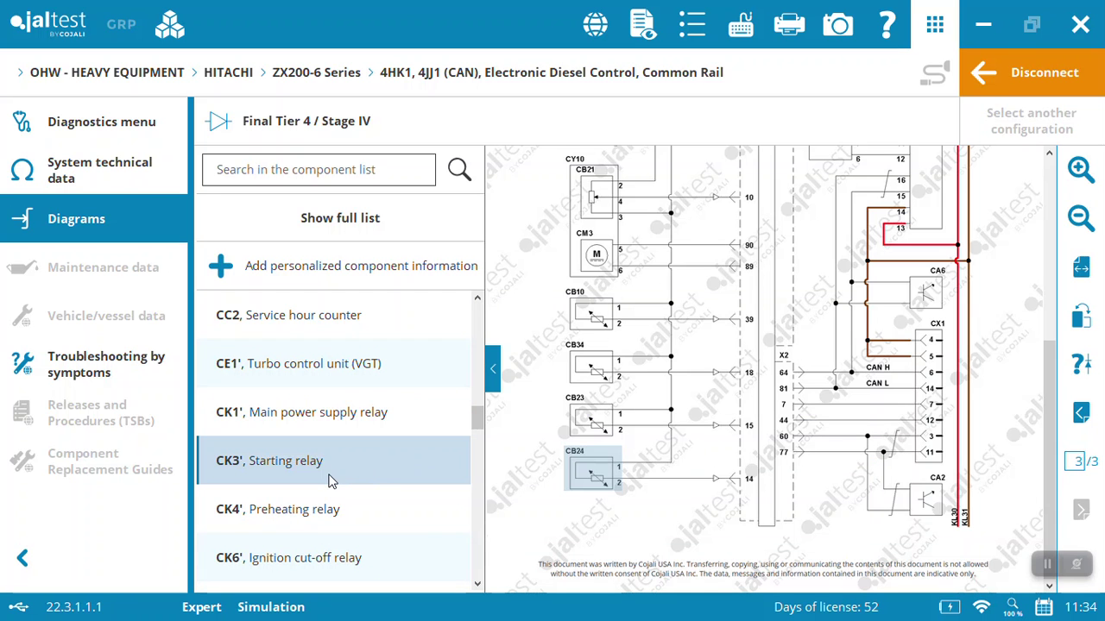
{"action": "left_click", "coordinate": [330, 480]}
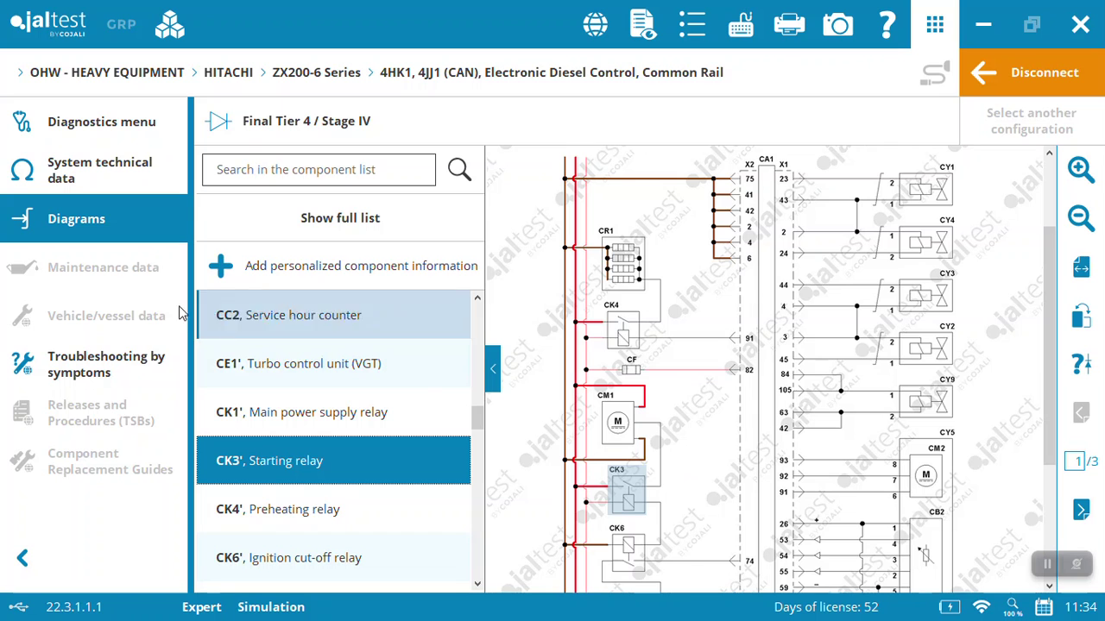
{"action": "left_click", "coordinate": [105, 366]}
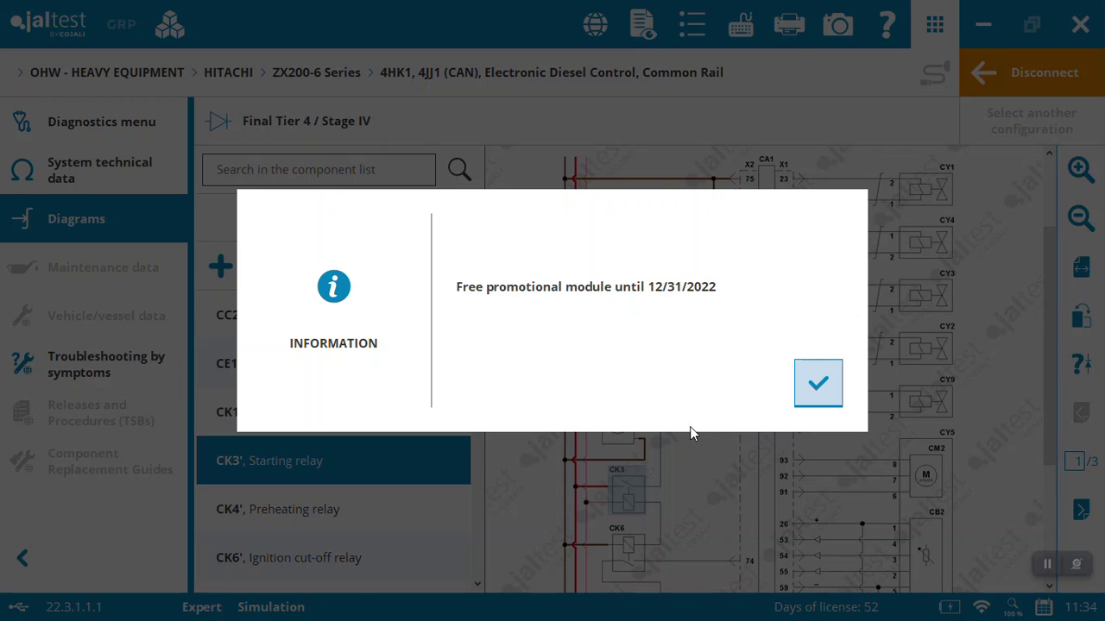
Accept the promo notice and review the Excessive engine vibration guide's seven steps, expanding Step 1
{"action": "left_click", "coordinate": [819, 397]}
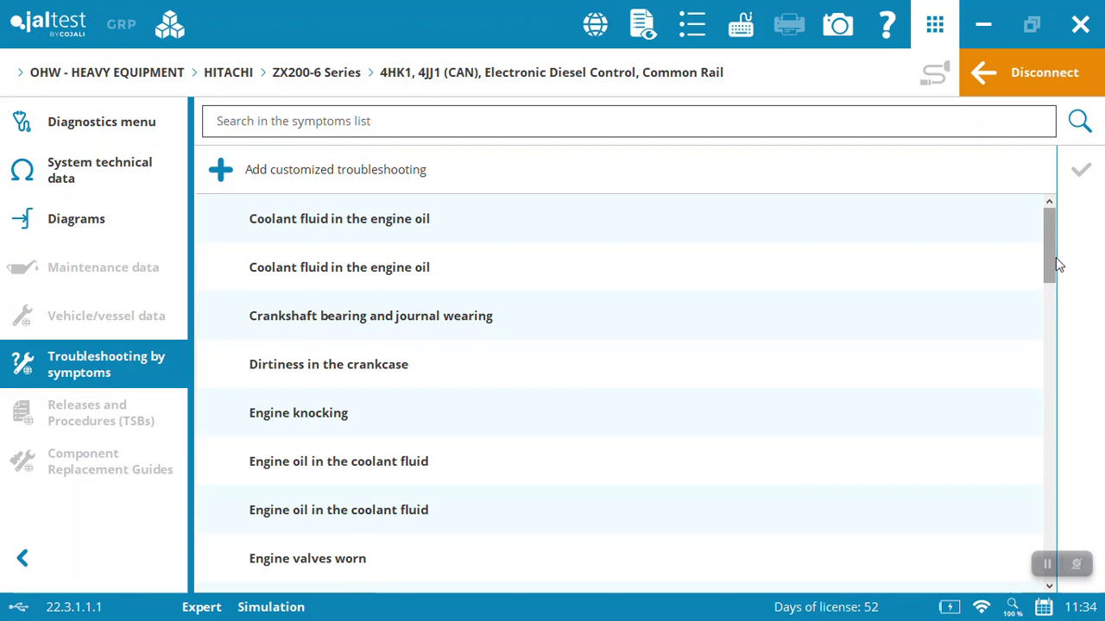
{"action": "left_click_drag", "start_coordinate": [1055, 257], "coordinate": [1054, 342]}
{"action": "left_click", "coordinate": [952, 369]}
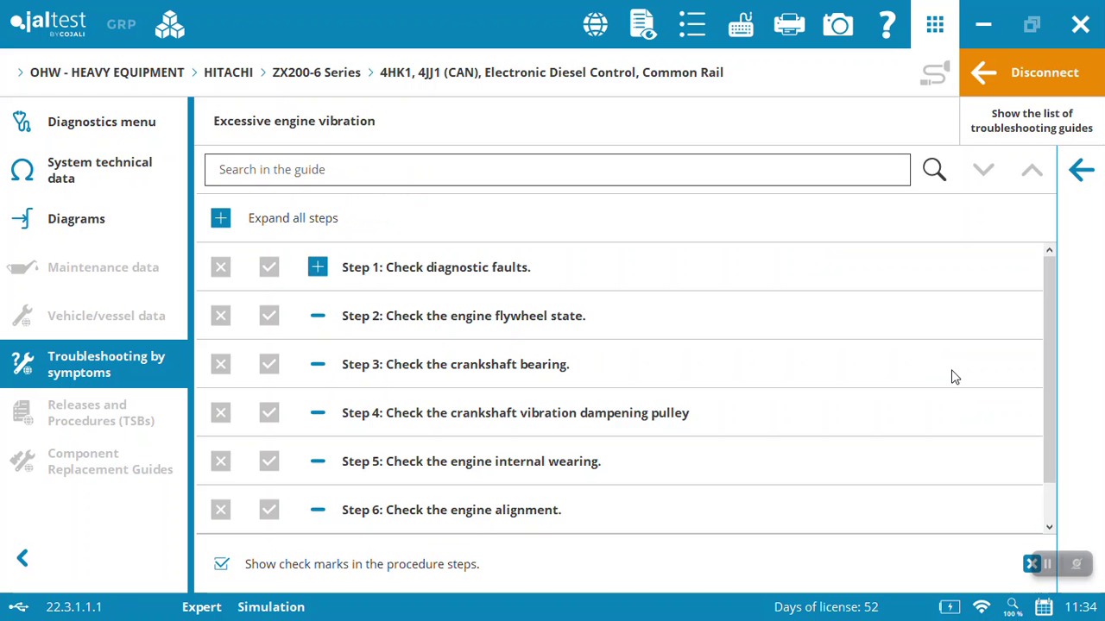
{"action": "left_click", "coordinate": [317, 267]}
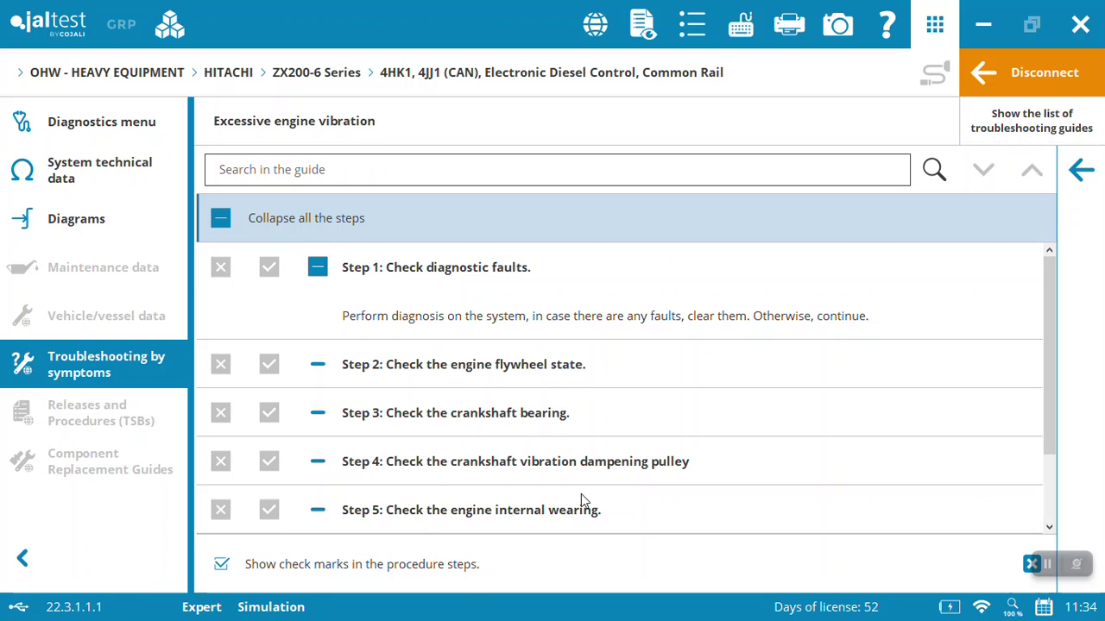
{"action": "left_click", "coordinate": [1050, 504]}
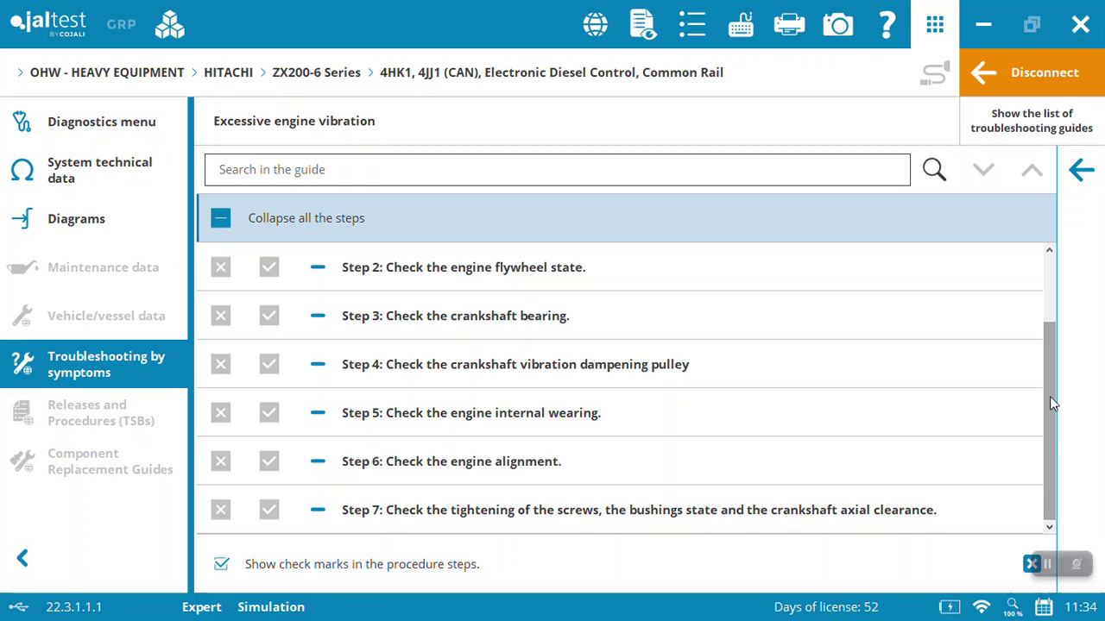
{"action": "scroll", "coordinate": [1053, 309], "scroll_direction": "up", "scroll_amount": 2}
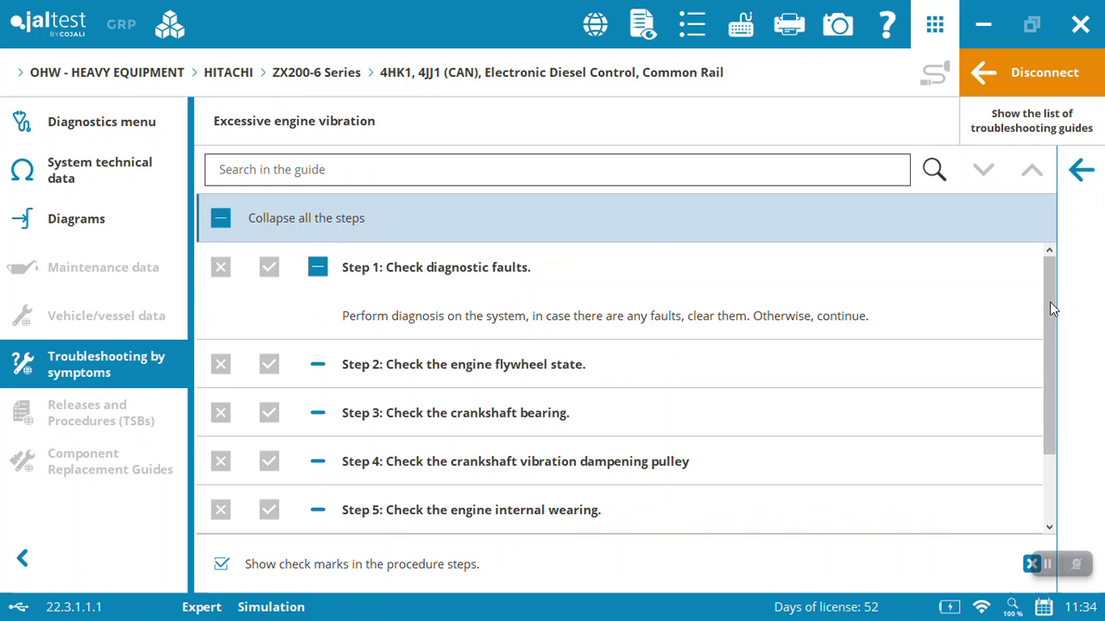
{"action": "left_click", "coordinate": [1091, 176]}
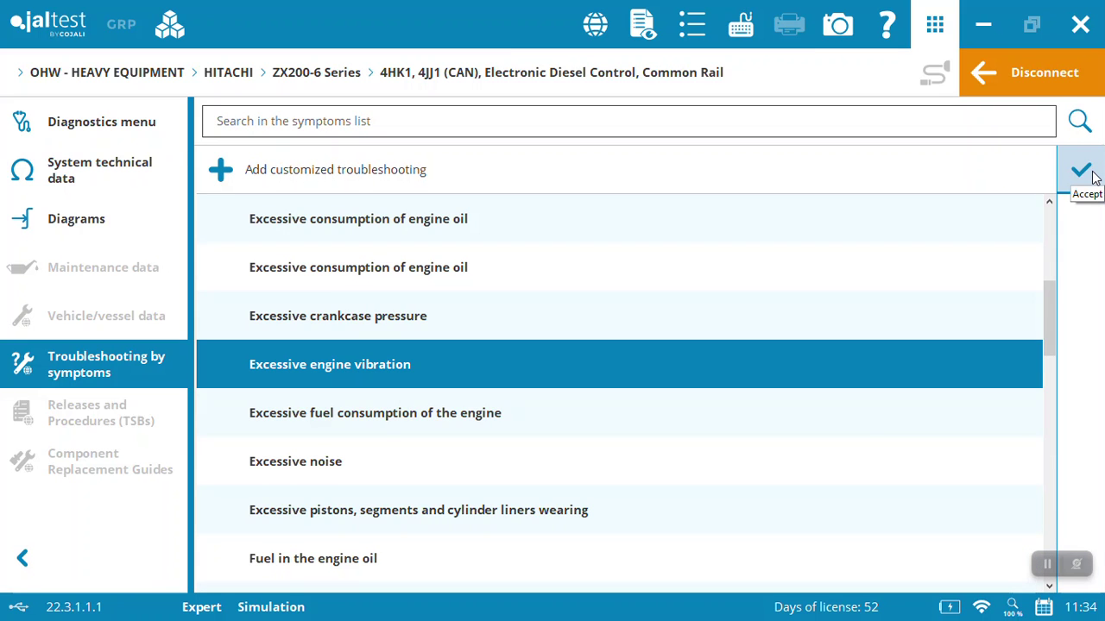
{"action": "left_click", "coordinate": [1027, 87]}
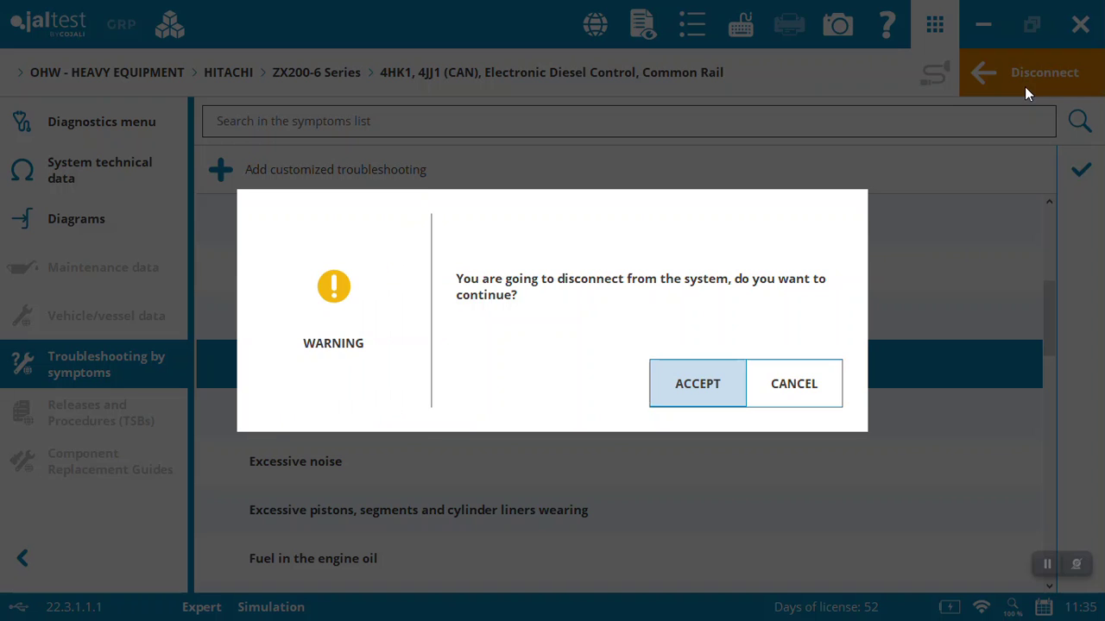
Disconnect from the engine system and select MC - Implement configuration 1 from Special Functions
{"action": "left_click", "coordinate": [686, 401]}
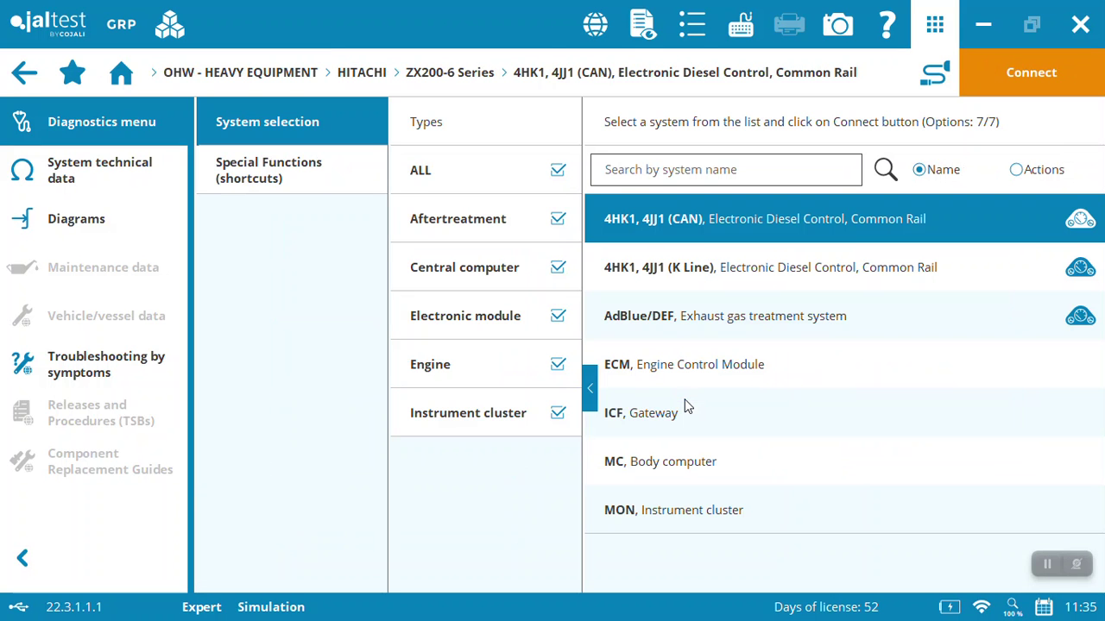
{"action": "left_click", "coordinate": [254, 177]}
{"action": "scroll", "coordinate": [708, 388], "scroll_direction": "down", "scroll_amount": 3}
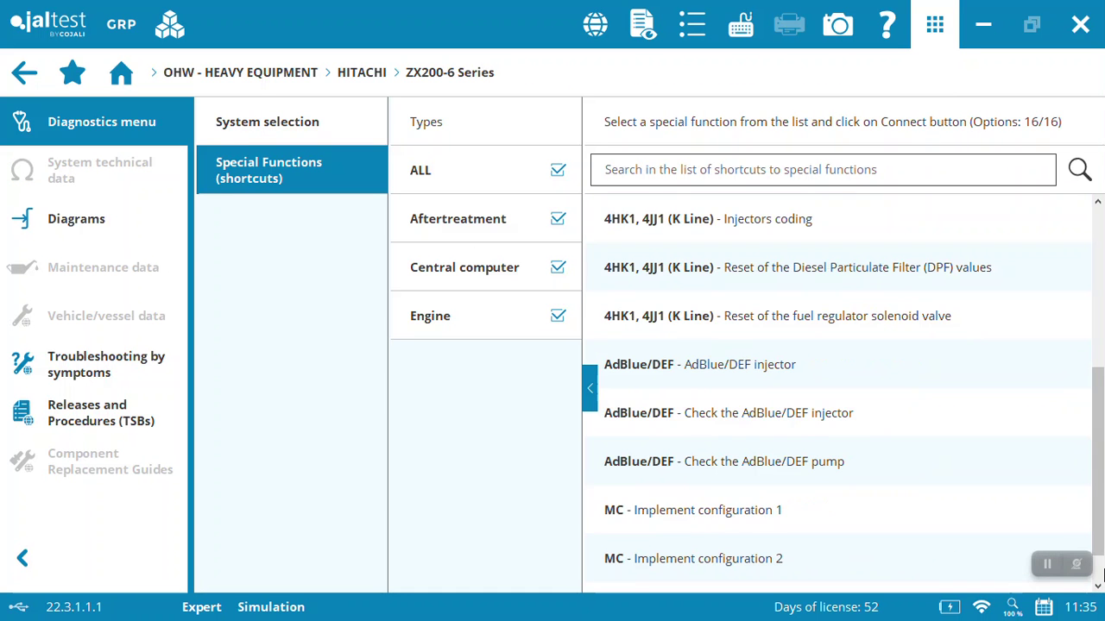
{"action": "left_click", "coordinate": [758, 523]}
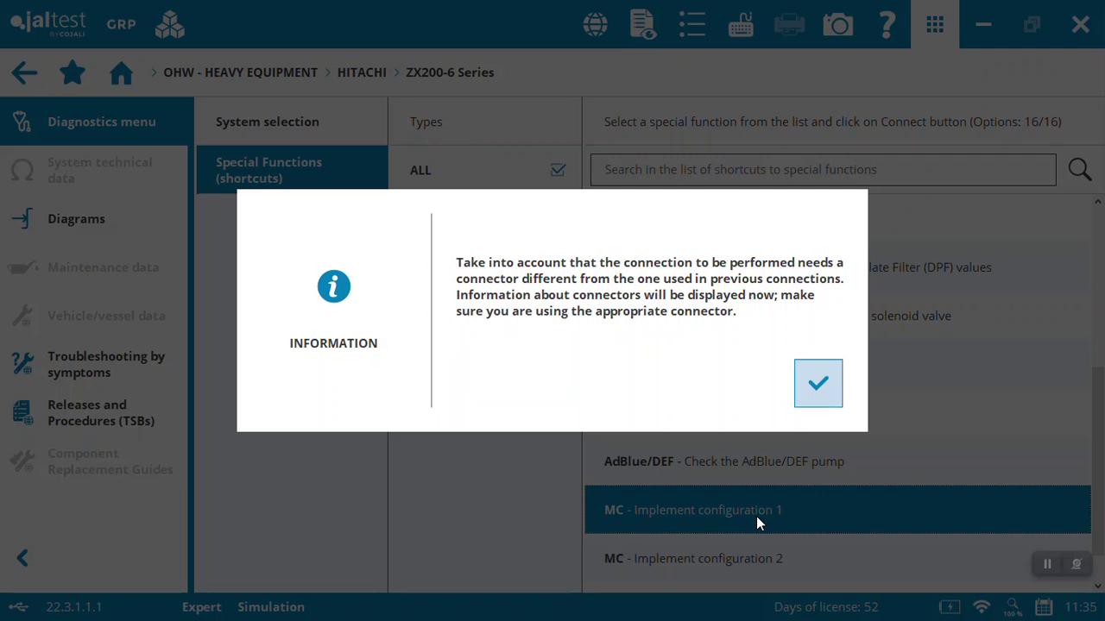
{"action": "left_click", "coordinate": [822, 403]}
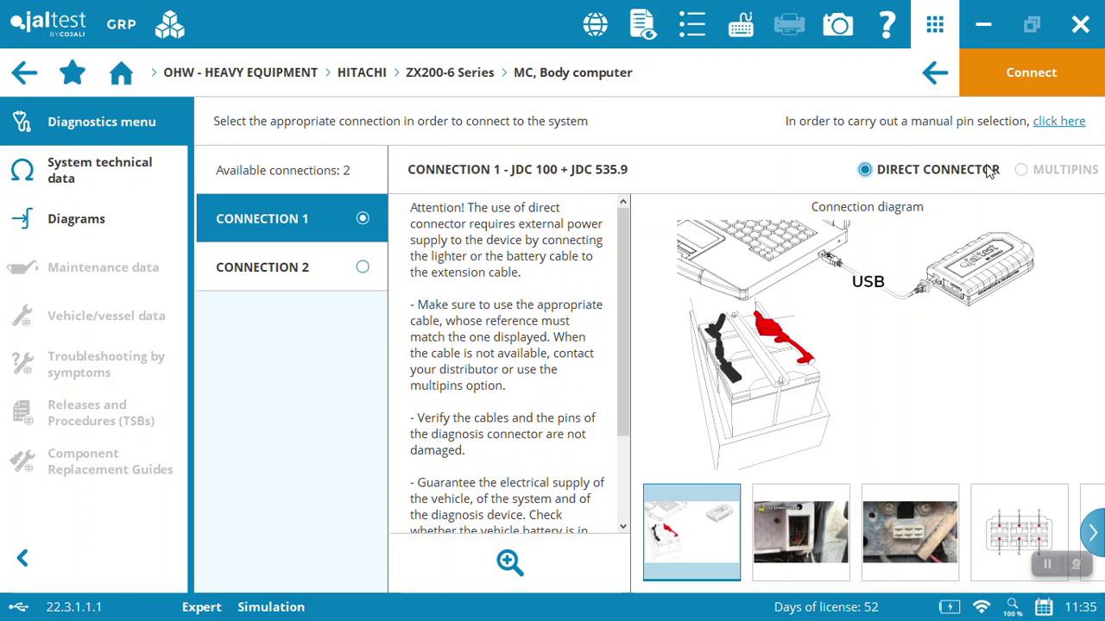
Connect to the MC Body computer and accept the Expert Mode terms
{"action": "left_click", "coordinate": [1048, 72]}
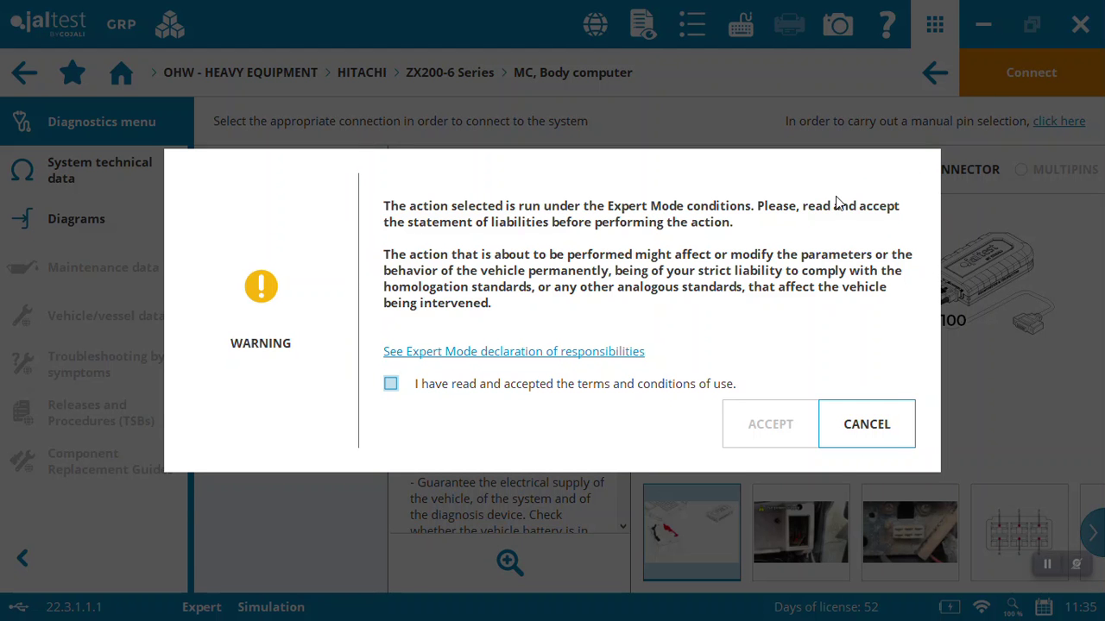
{"action": "left_click", "coordinate": [450, 383]}
{"action": "left_click", "coordinate": [756, 418]}
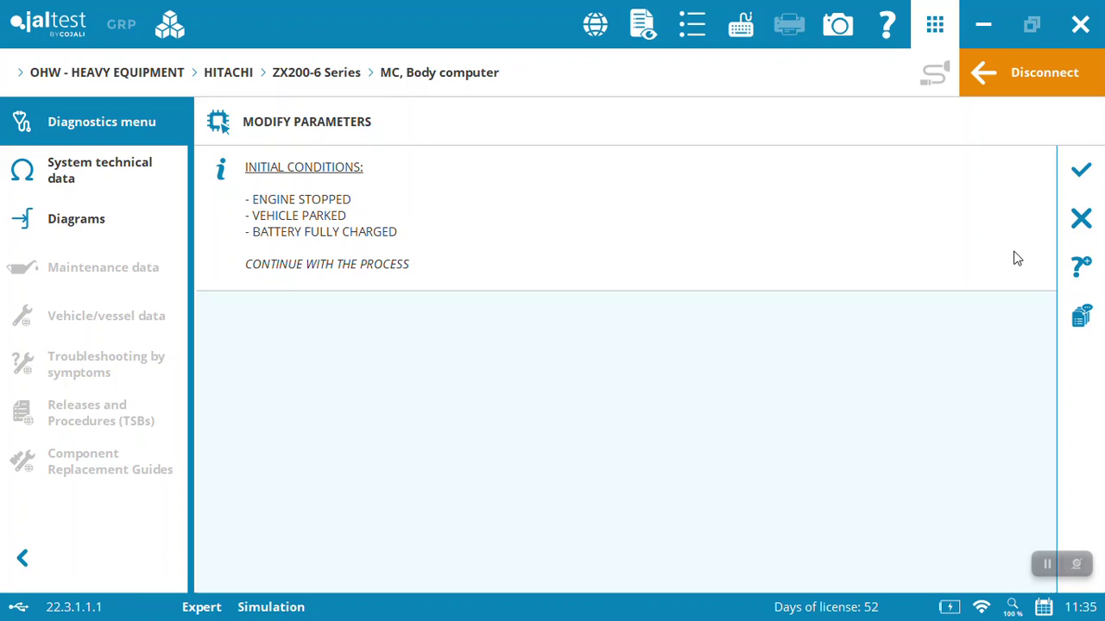
Confirm initial conditions, try applying implement parameters, then cancel after the out-of-range [118, 236] fault
{"action": "left_click", "coordinate": [1082, 181]}
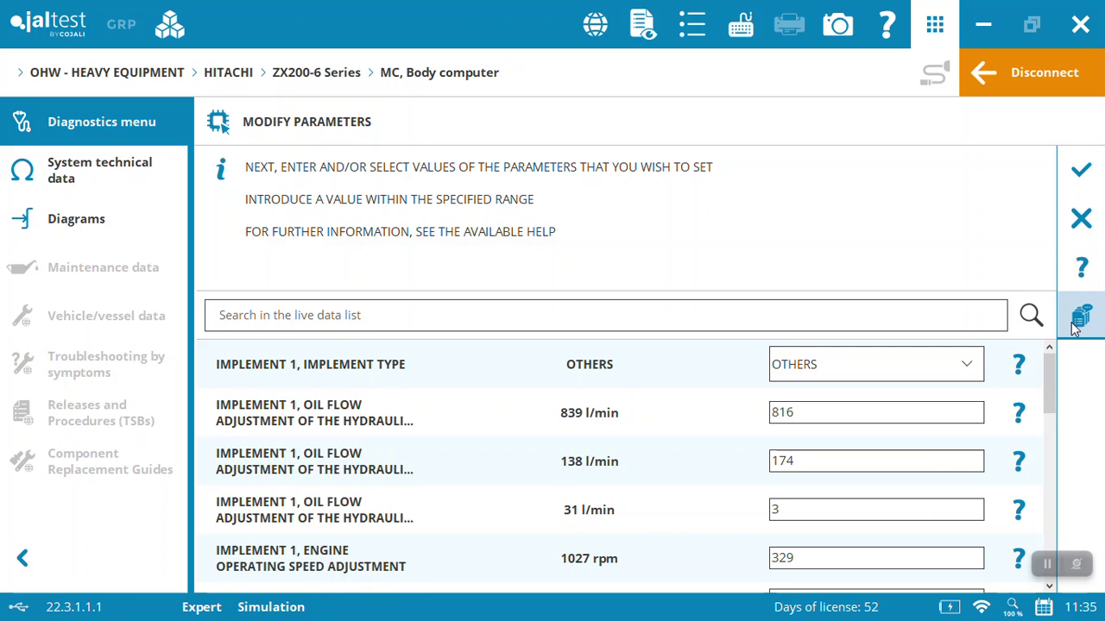
{"action": "scroll", "coordinate": [1046, 402], "scroll_direction": "down", "scroll_amount": 1}
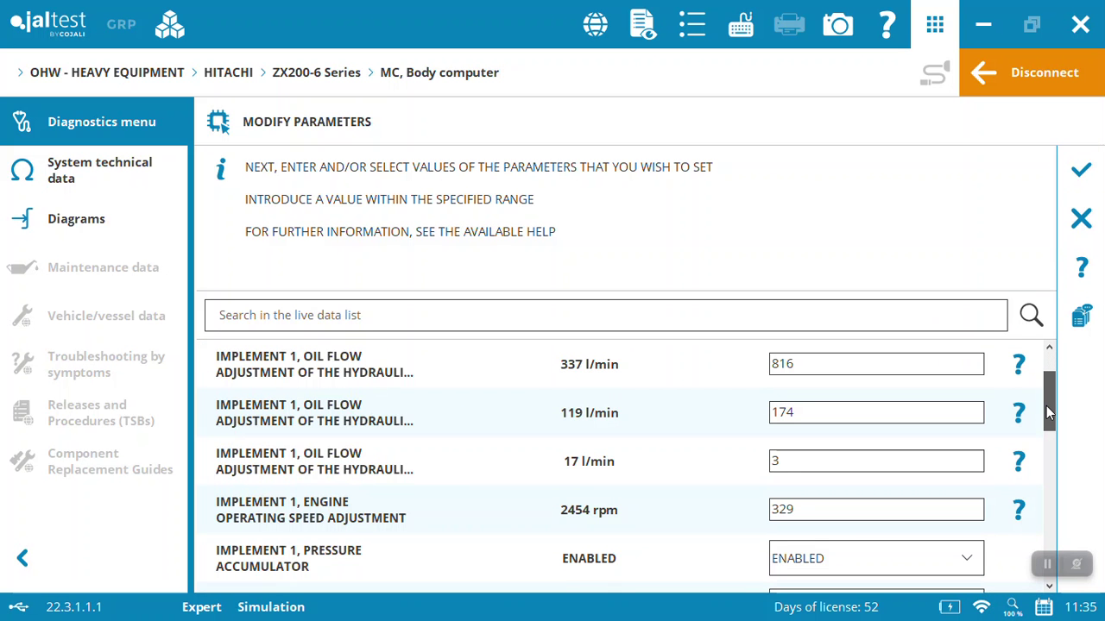
{"action": "left_click_drag", "start_coordinate": [1046, 407], "coordinate": [1049, 573]}
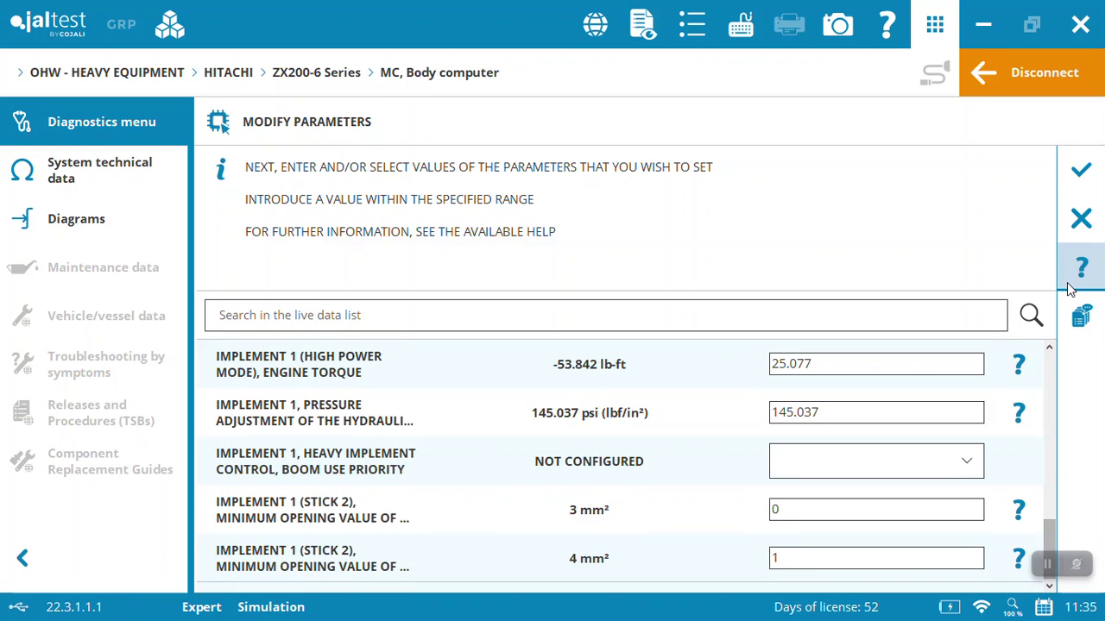
{"action": "left_click", "coordinate": [1100, 176]}
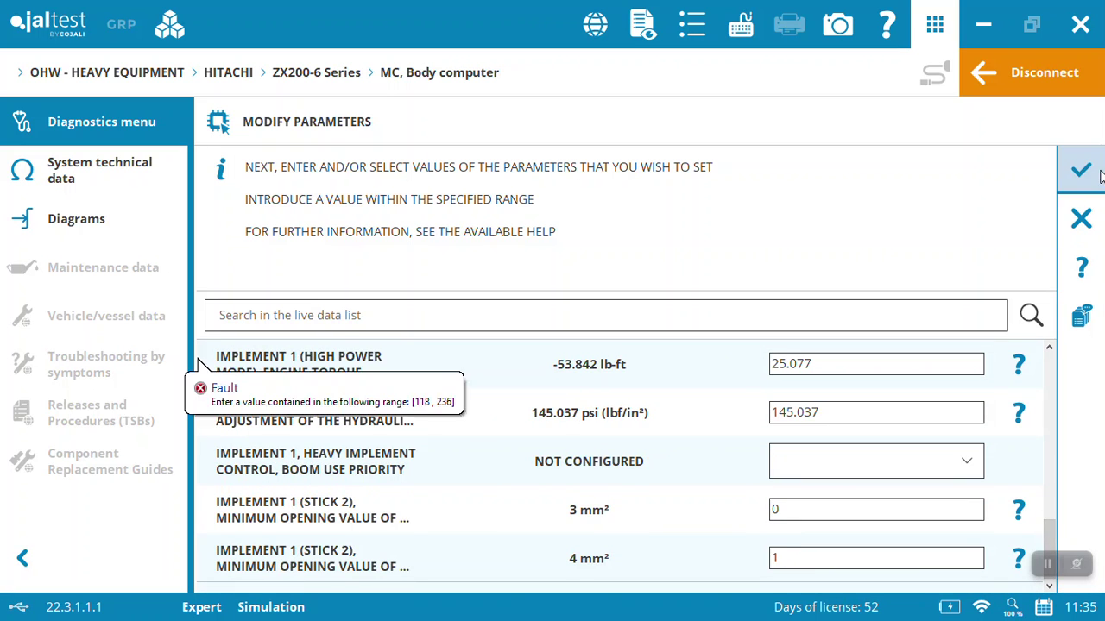
{"action": "left_click", "coordinate": [1081, 217]}
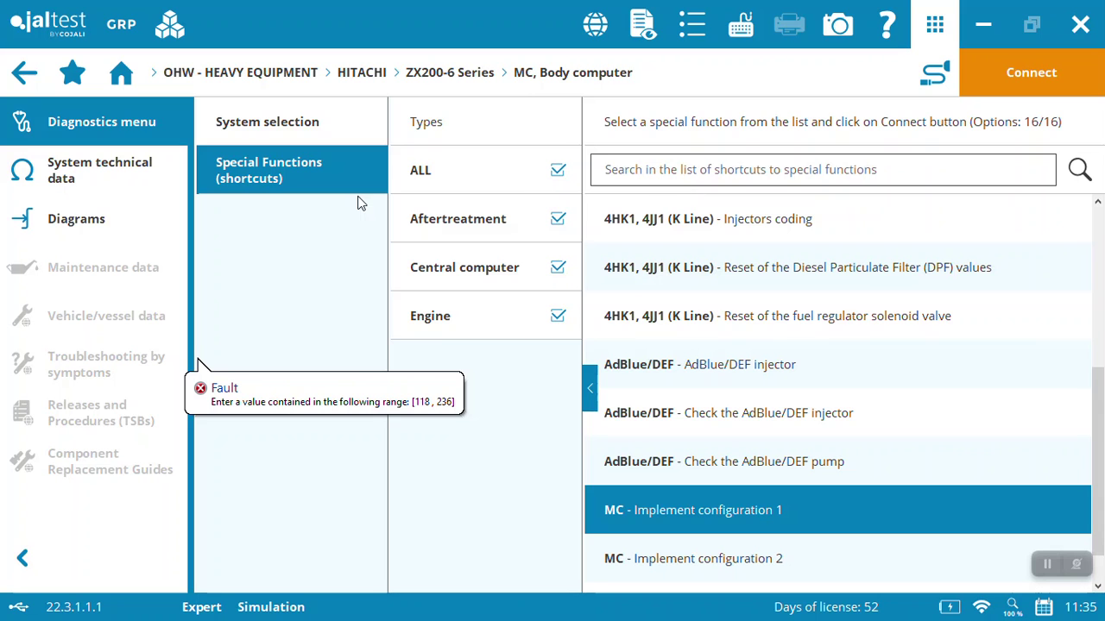